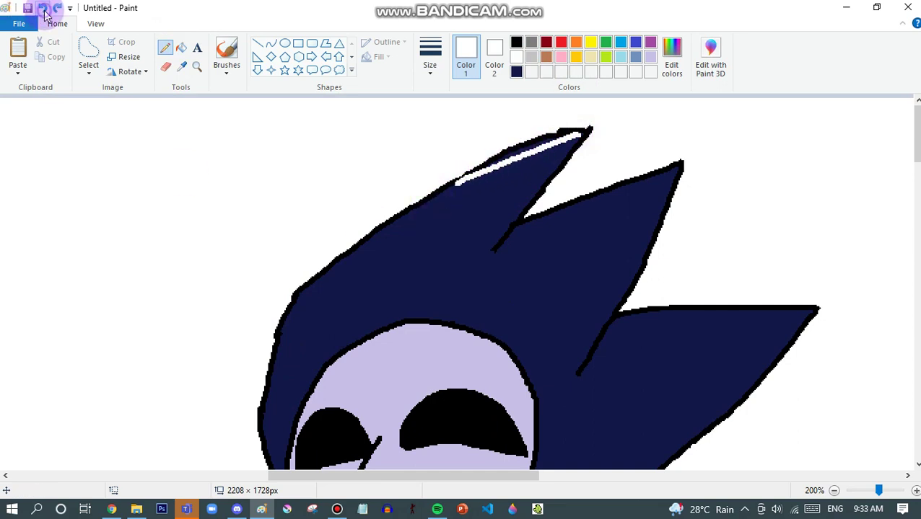
# Draw a white curve from the cheek up through the front of the hair and fill the strip outside it white
pyautogui.scroll(-3, 209, 217)
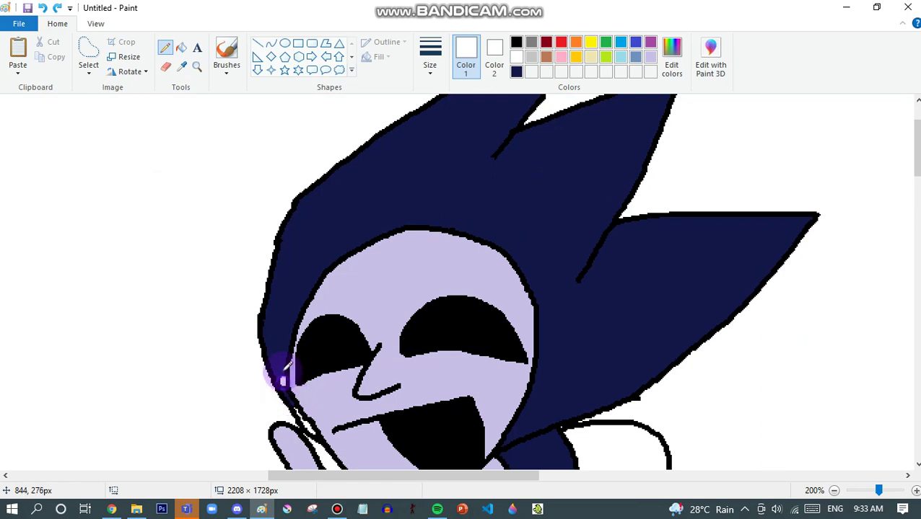
pyautogui.moveTo(283, 376)
pyautogui.mouseDown()
pyautogui.moveTo(324, 244)
pyautogui.moveTo(413, 124)
pyautogui.mouseUp()
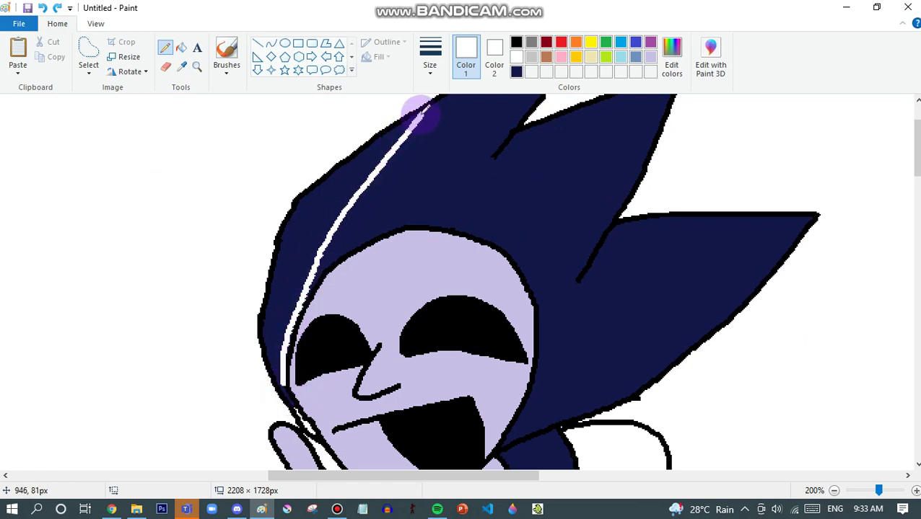
pyautogui.click(181, 48)
pyautogui.click(318, 196)
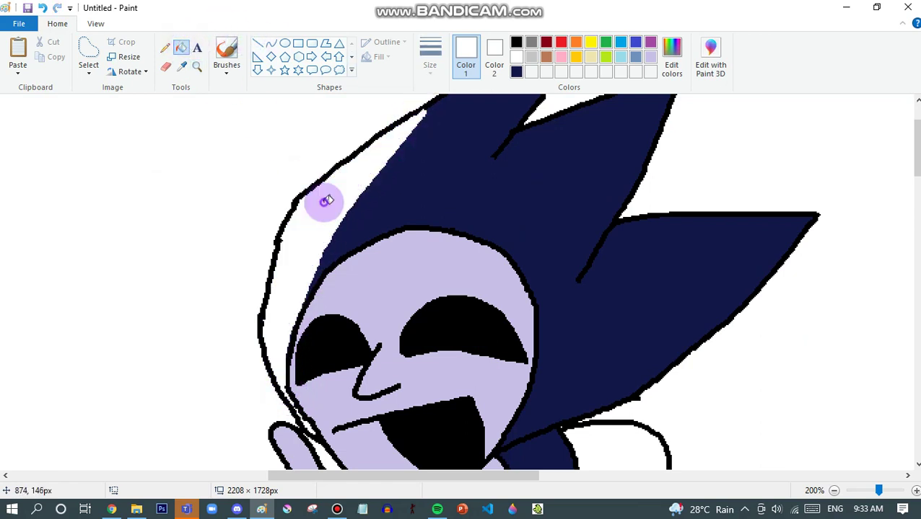
pyautogui.scroll(3, 355, 190)
# Add a white highlight along the lower front edge of the face, closing its boundary at the eye before filling the strip white
pyautogui.scroll(-6, 355, 190)
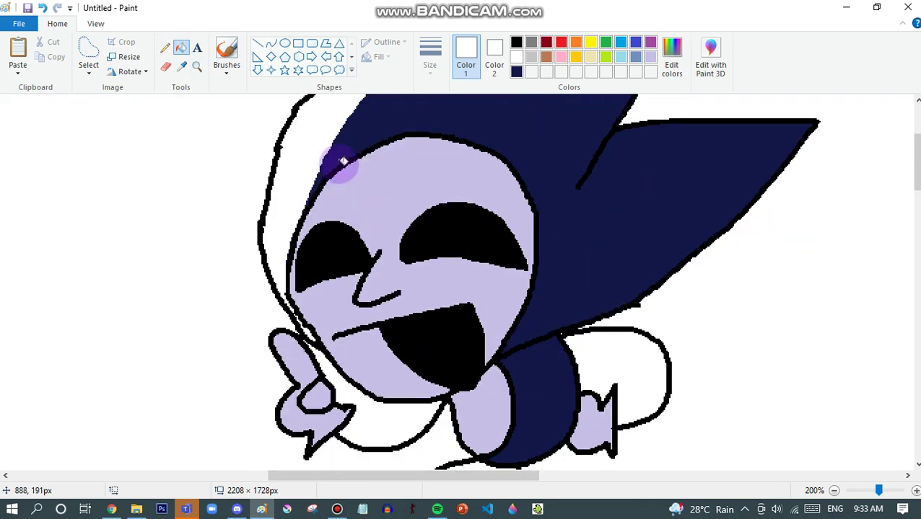
pyautogui.click(165, 47)
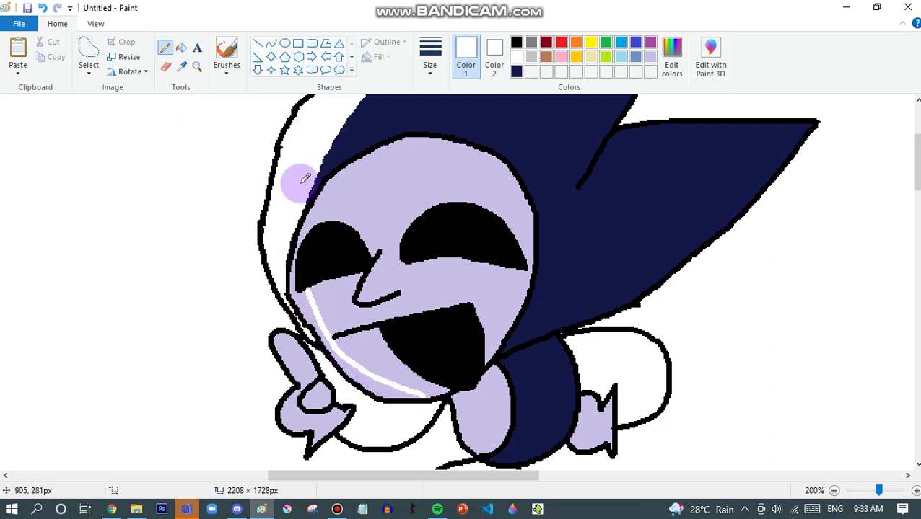
pyautogui.click(181, 48)
pyautogui.click(311, 312)
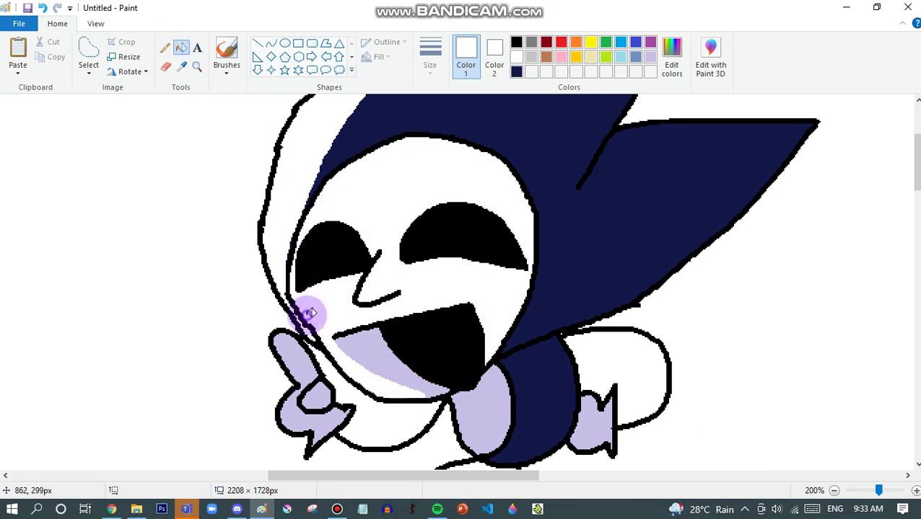
pyautogui.click(45, 9)
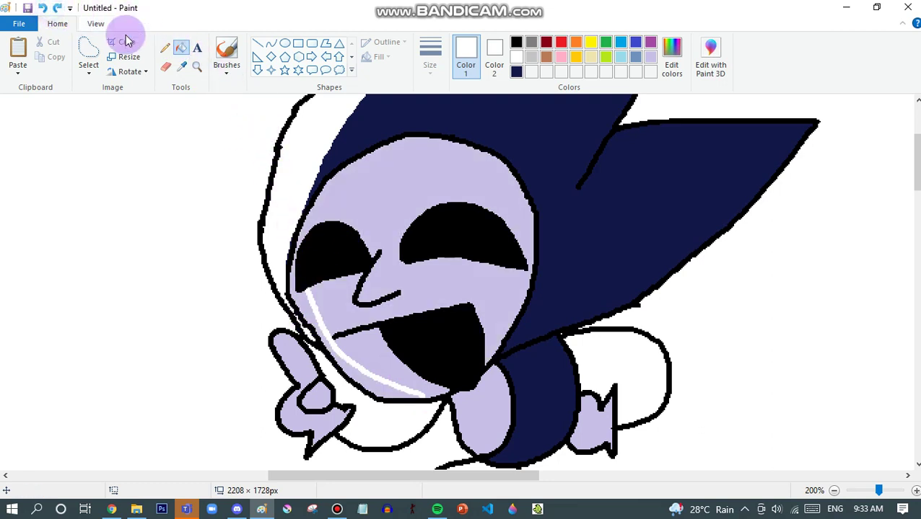
pyautogui.click(165, 48)
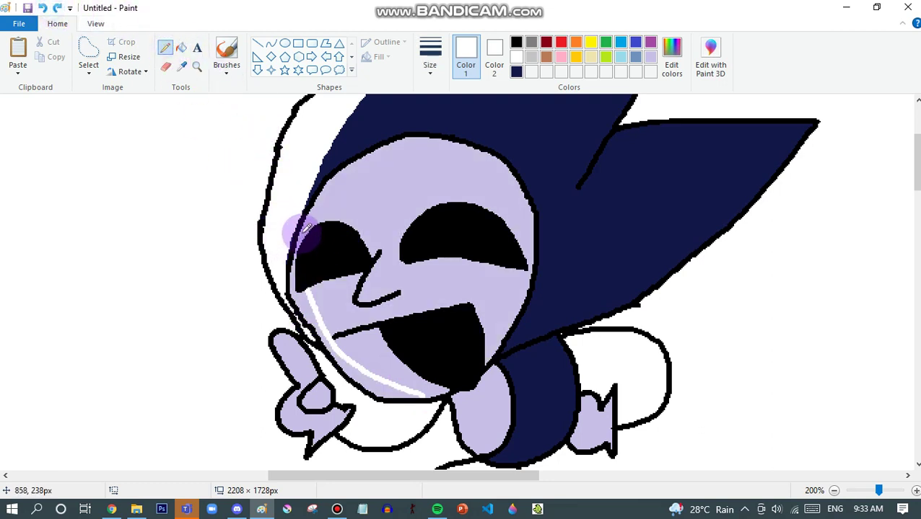
pyautogui.click(181, 47)
pyautogui.click(310, 300)
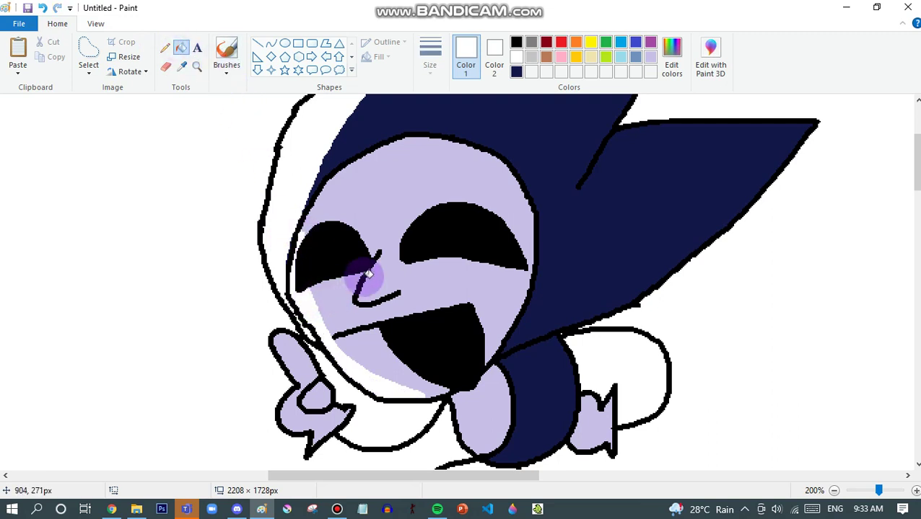
# Draw a white line down the front of the lavender chest patch and fill the narrow area outside it white
pyautogui.scroll(-3, 368, 274)
pyautogui.click(170, 50)
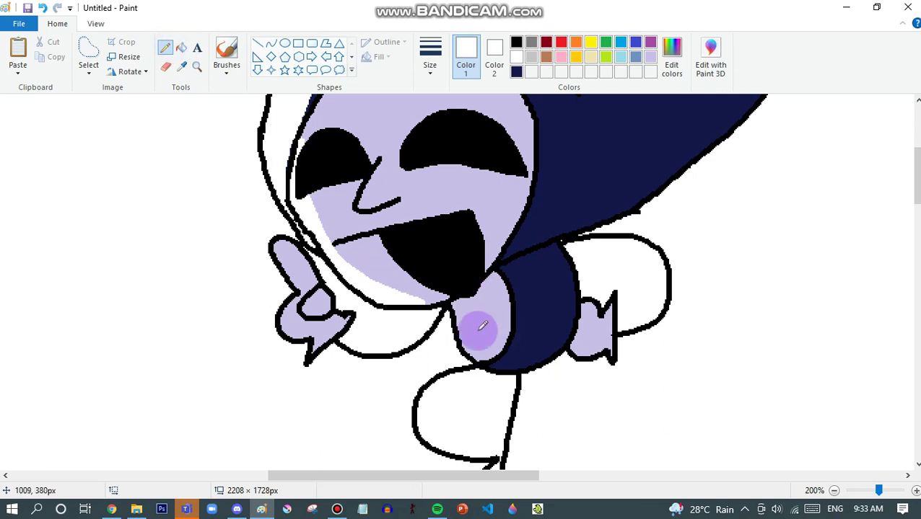
pyautogui.moveTo(477, 325); pyautogui.dragTo(455, 303)
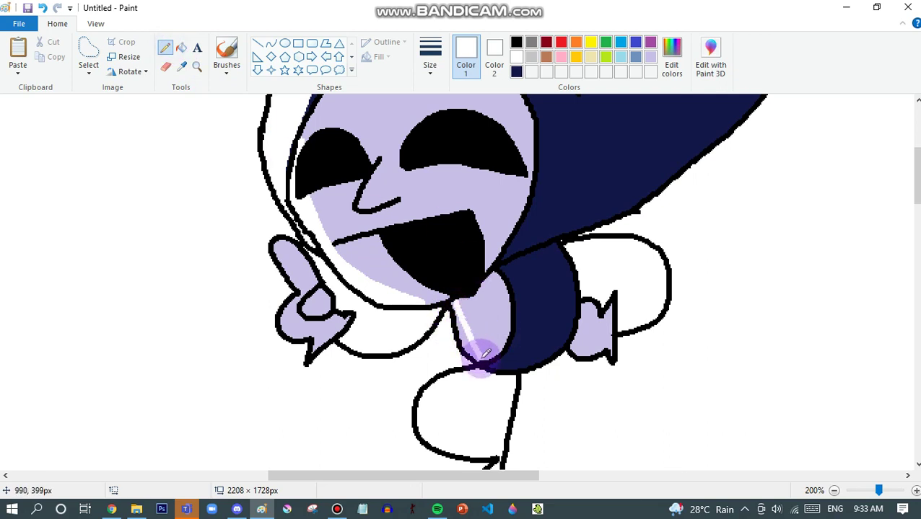
pyautogui.click(181, 48)
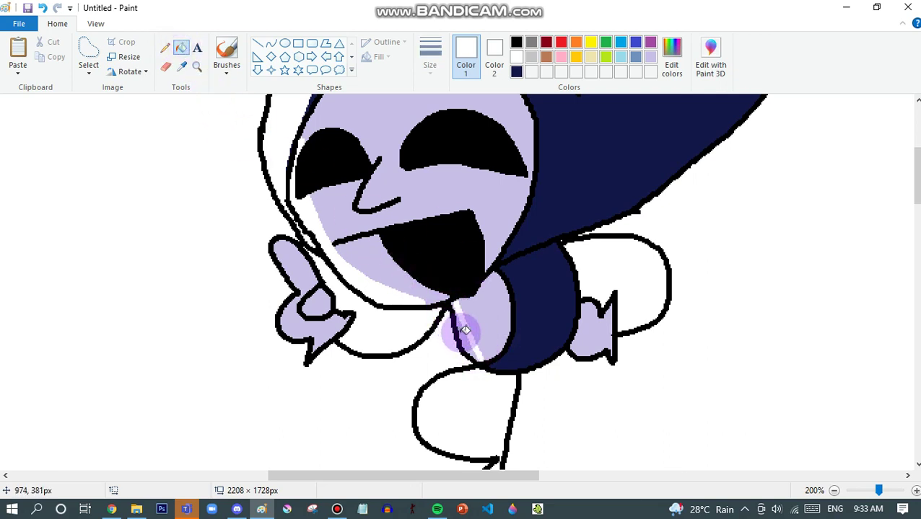
pyautogui.click(463, 303)
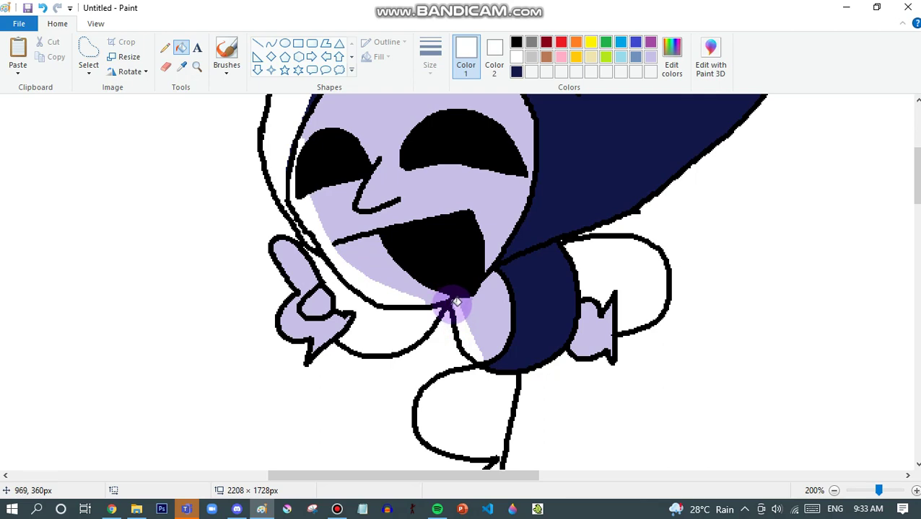
# Set the zoom to 100% and switch to the Pencil with black, with the empty canvas below the character in view
pyautogui.scroll(-2, 456, 252)
pyautogui.scroll(2, 456, 252)
pyautogui.scroll(2, 433, 231)
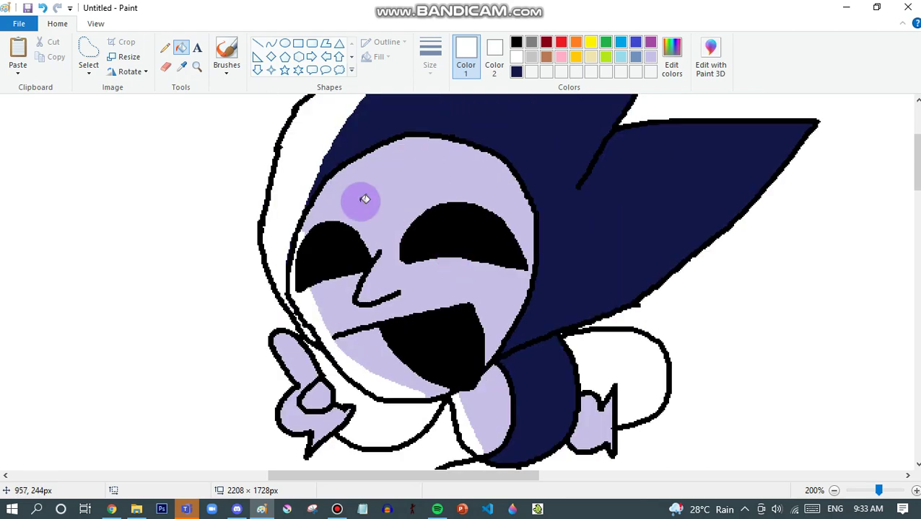
pyautogui.click(95, 24)
pyautogui.click(45, 50)
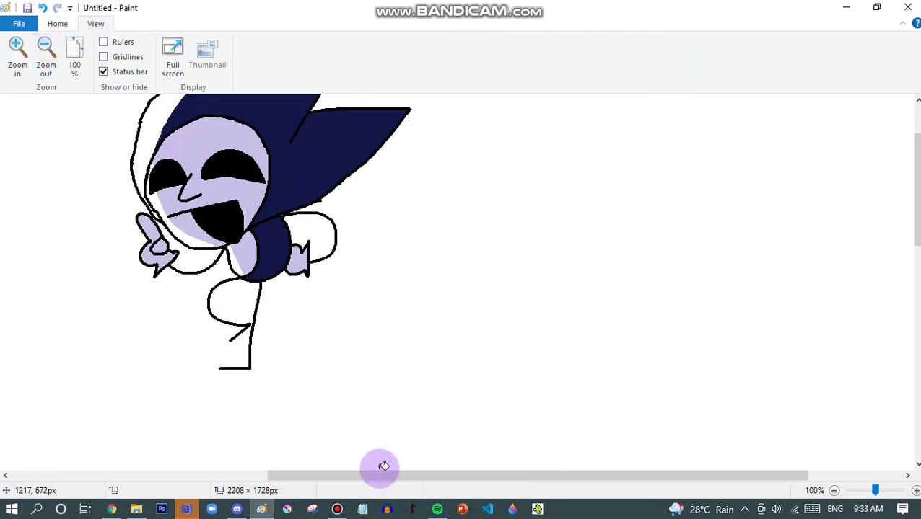
pyautogui.moveTo(383, 467); pyautogui.dragTo(196, 474)
pyautogui.click(61, 25)
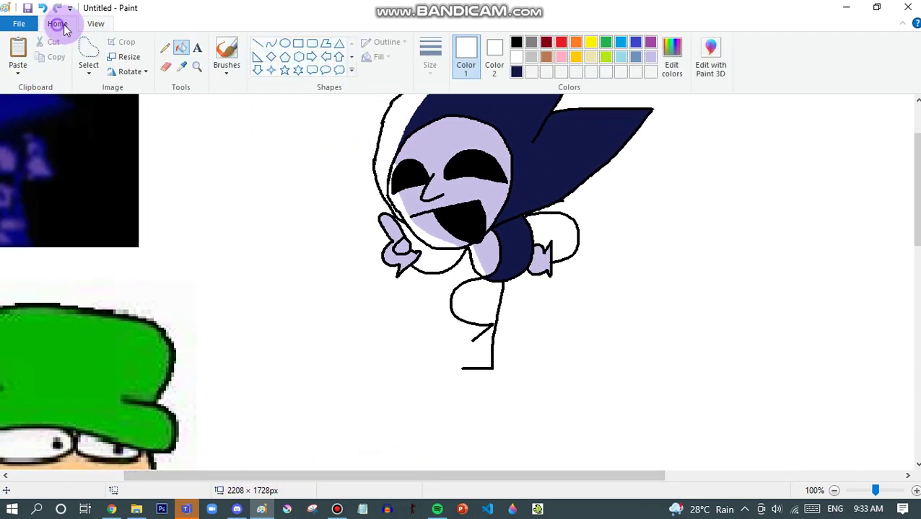
pyautogui.click(165, 48)
pyautogui.click(516, 42)
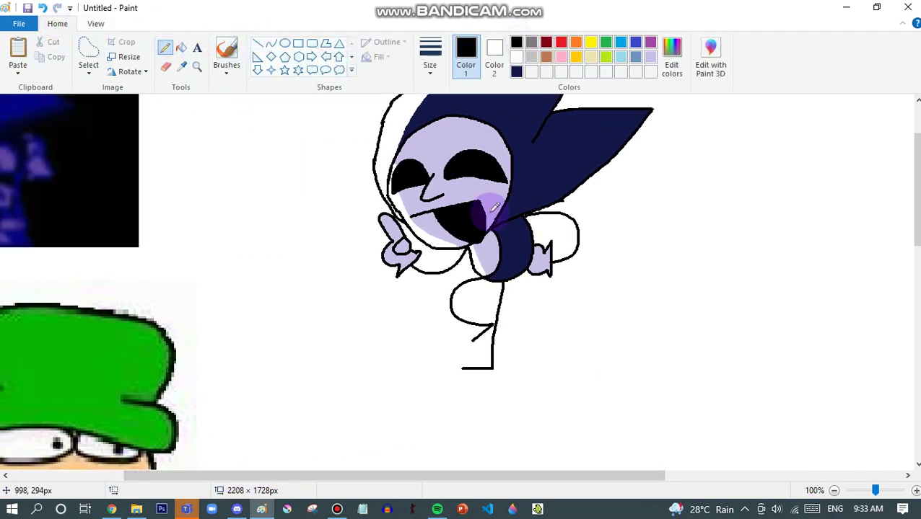
pyautogui.scroll(-4, 505, 245)
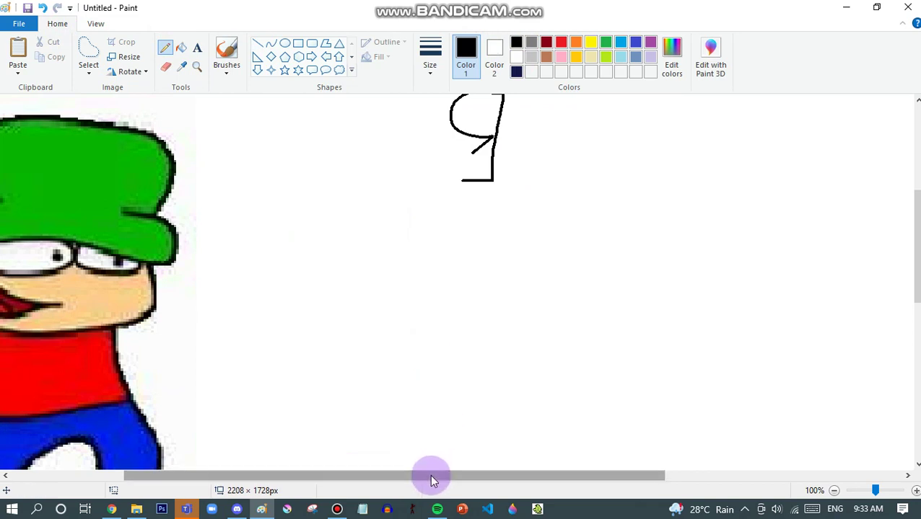
pyautogui.moveTo(430, 479); pyautogui.dragTo(464, 276)
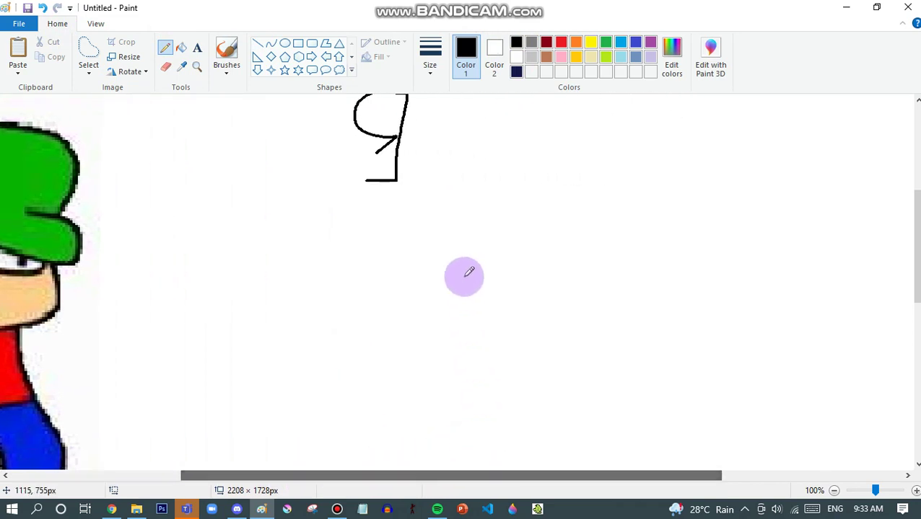
pyautogui.moveTo(426, 237)
pyautogui.mouseDown()
pyautogui.moveTo(397, 279)
pyautogui.moveTo(480, 284)
pyautogui.moveTo(537, 270)
pyautogui.moveTo(556, 250)
pyautogui.moveTo(530, 235)
pyautogui.mouseUp()
pyautogui.moveTo(430, 238)
pyautogui.mouseDown()
pyautogui.moveTo(423, 187)
pyautogui.moveTo(464, 159)
pyautogui.moveTo(503, 165)
pyautogui.moveTo(534, 205)
pyautogui.mouseUp()
pyautogui.scroll(-3, 531, 235)
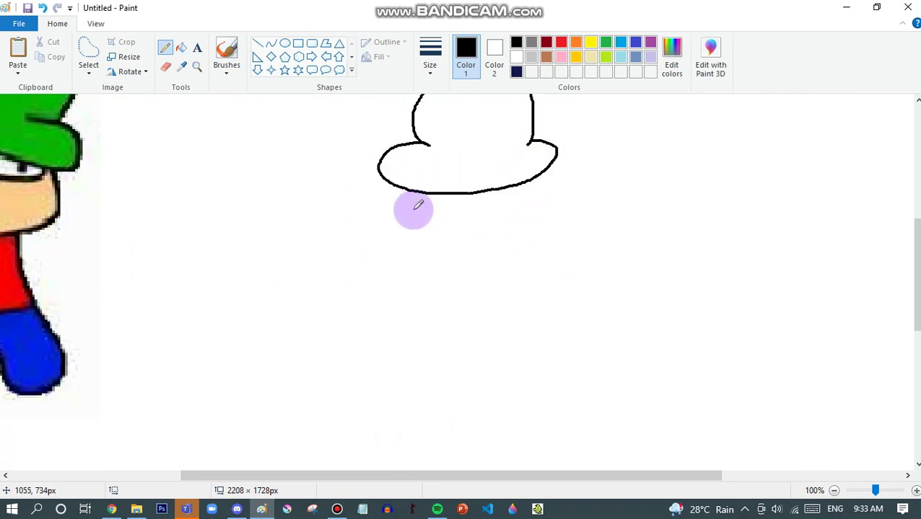
pyautogui.scroll(9, 388, 198)
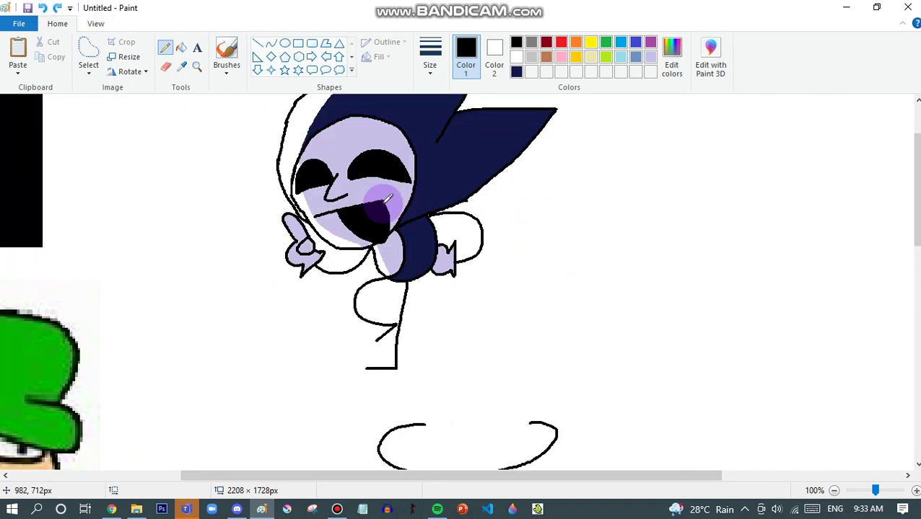
pyautogui.scroll(-3, 388, 197)
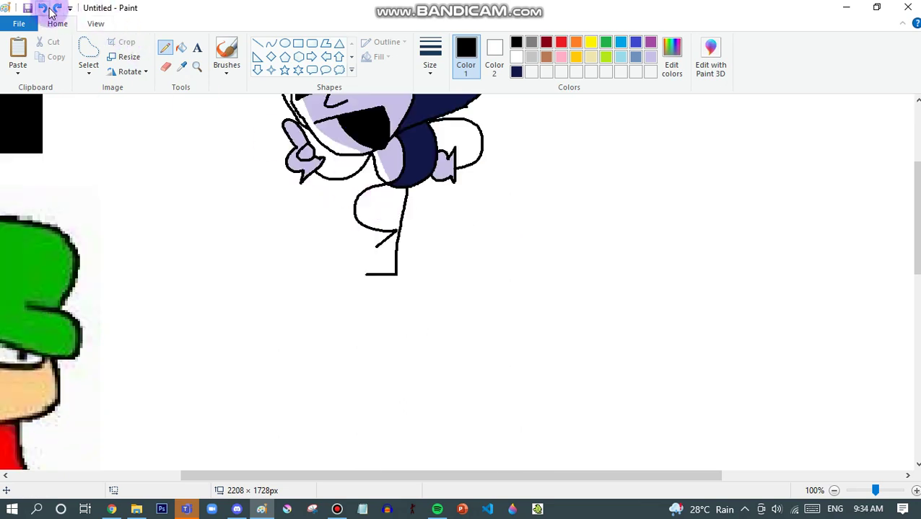
# Trace a closed black contour around the whole spiky-haired character and fill the gap between it and the figure black
pyautogui.scroll(6, 353, 230)
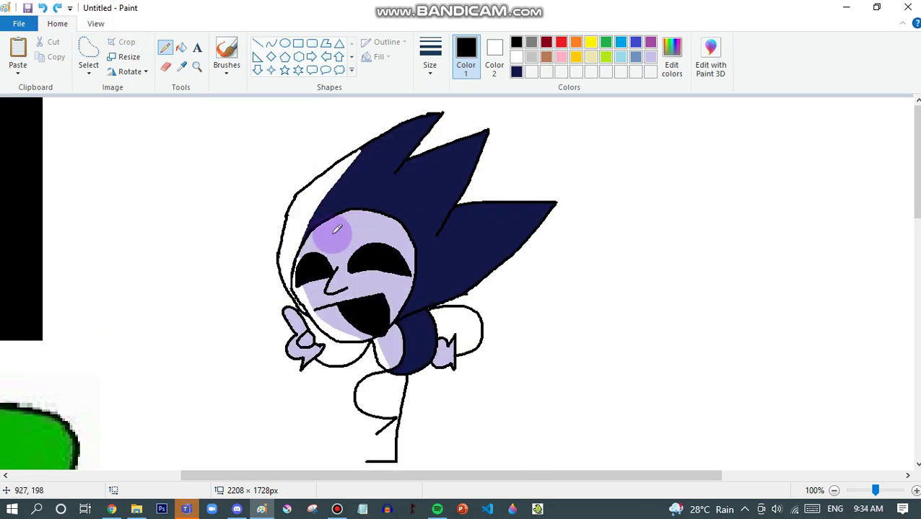
pyautogui.moveTo(276, 273)
pyautogui.mouseDown()
pyautogui.moveTo(286, 195)
pyautogui.moveTo(308, 161)
pyautogui.moveTo(427, 105)
pyautogui.moveTo(466, 103)
pyautogui.moveTo(432, 141)
pyautogui.moveTo(501, 113)
pyautogui.moveTo(485, 189)
pyautogui.moveTo(572, 191)
pyautogui.moveTo(564, 221)
pyautogui.moveTo(525, 268)
pyautogui.moveTo(476, 297)
pyautogui.moveTo(488, 328)
pyautogui.moveTo(481, 363)
pyautogui.moveTo(469, 374)
pyautogui.moveTo(426, 378)
pyautogui.moveTo(404, 467)
pyautogui.mouseUp()
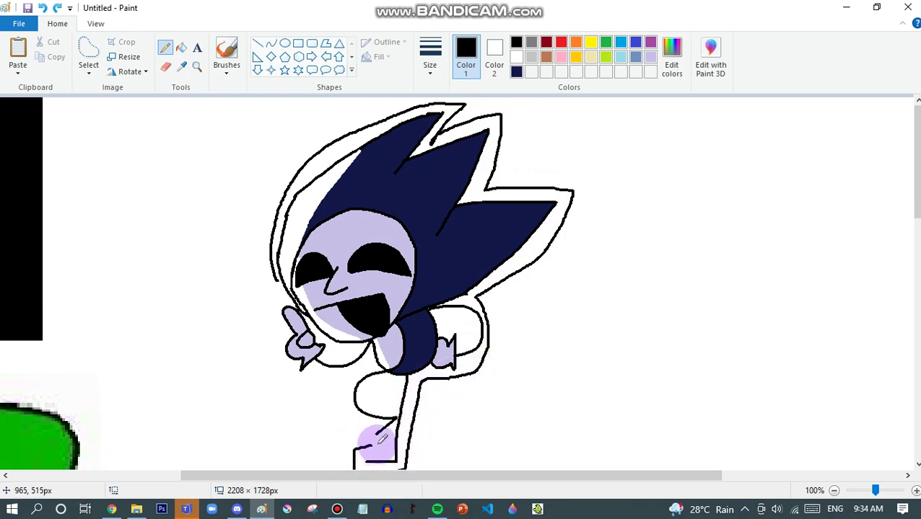
pyautogui.moveTo(349, 410)
pyautogui.mouseDown()
pyautogui.moveTo(346, 386)
pyautogui.moveTo(368, 366)
pyautogui.moveTo(291, 372)
pyautogui.mouseUp()
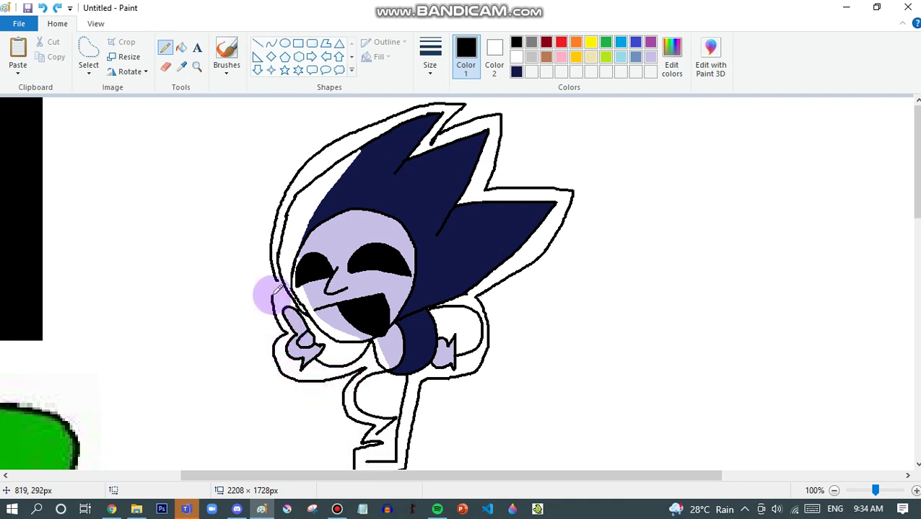
pyautogui.click(181, 48)
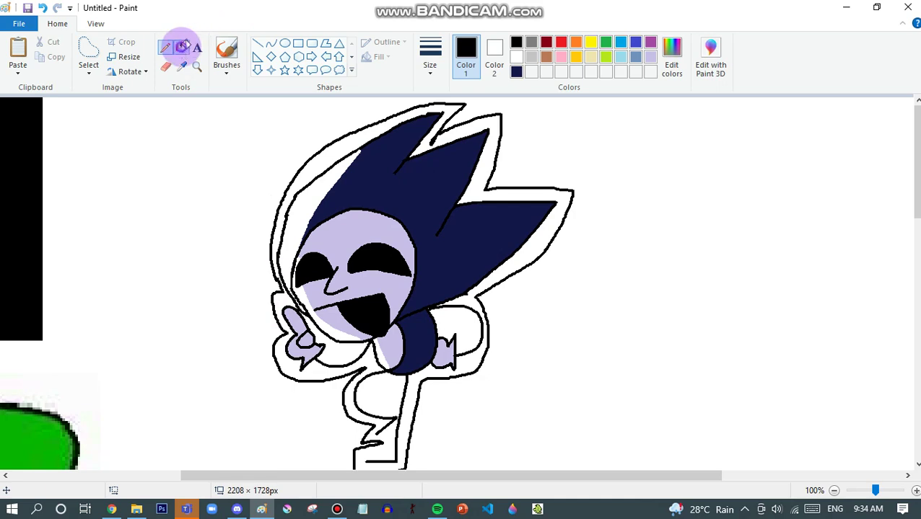
pyautogui.click(332, 158)
# Draw a black cap outline with a wide curved brim and a rounded crown below the finished character
pyautogui.scroll(-5, 366, 169)
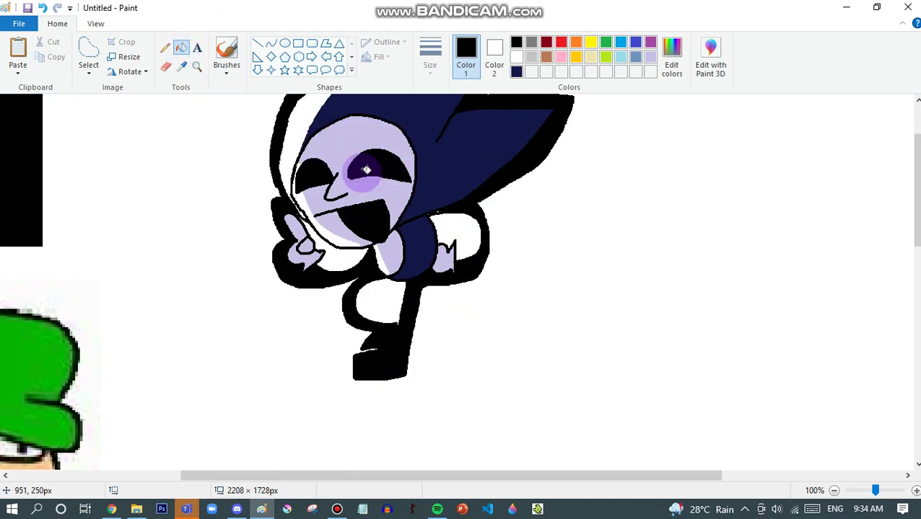
pyautogui.scroll(5, 366, 169)
pyautogui.scroll(-5, 366, 170)
pyautogui.scroll(-5, 366, 169)
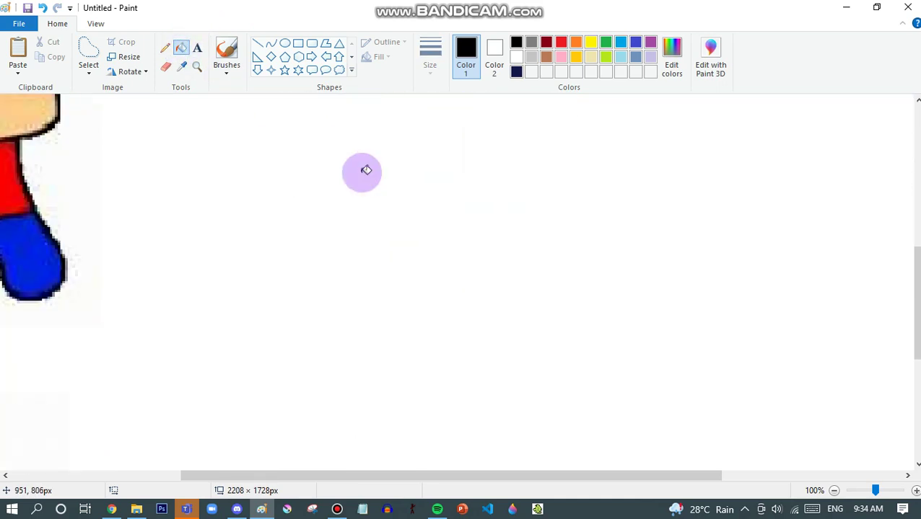
pyautogui.scroll(5, 366, 170)
pyautogui.click(167, 49)
pyautogui.scroll(-3, 372, 308)
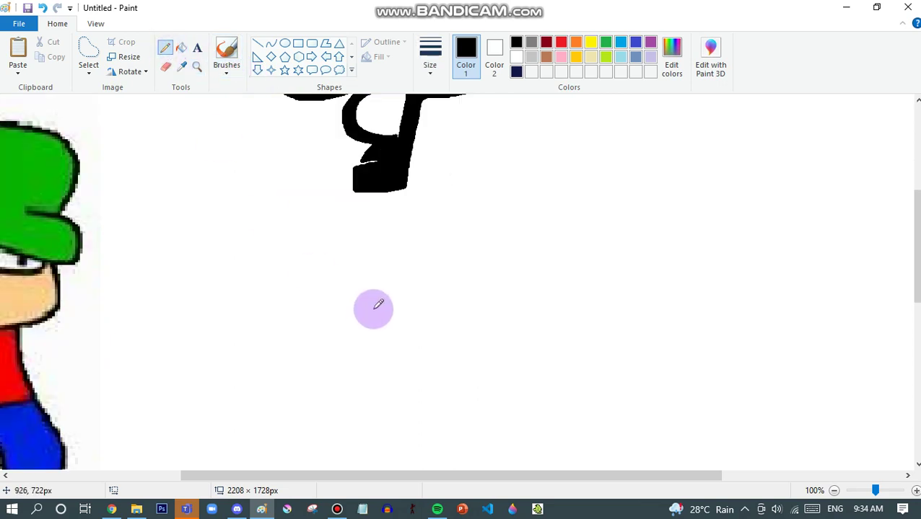
pyautogui.moveTo(357, 271)
pyautogui.mouseDown()
pyautogui.moveTo(314, 299)
pyautogui.moveTo(418, 330)
pyautogui.moveTo(492, 316)
pyautogui.moveTo(523, 271)
pyautogui.moveTo(489, 264)
pyautogui.mouseUp()
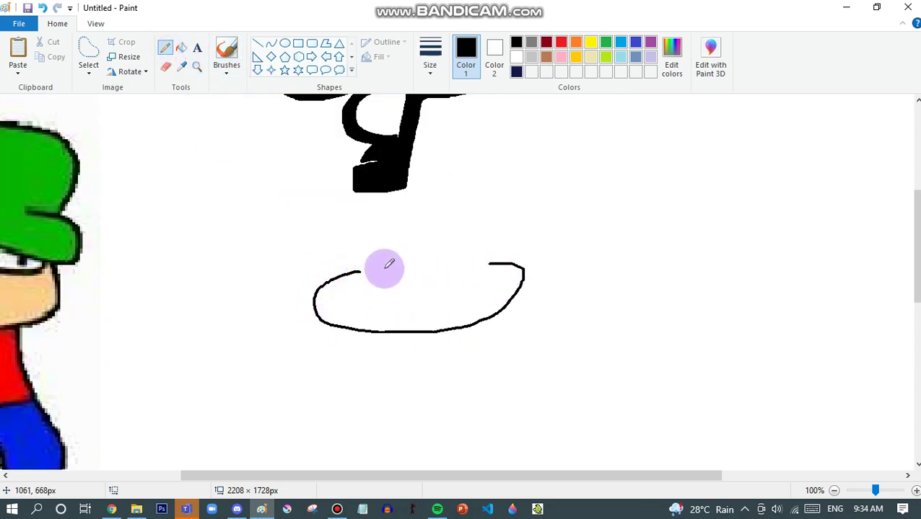
pyautogui.moveTo(359, 272); pyautogui.dragTo(390, 212)
pyautogui.moveTo(490, 215)
pyautogui.mouseDown()
pyautogui.moveTo(501, 244)
pyautogui.moveTo(481, 270)
pyautogui.mouseUp()
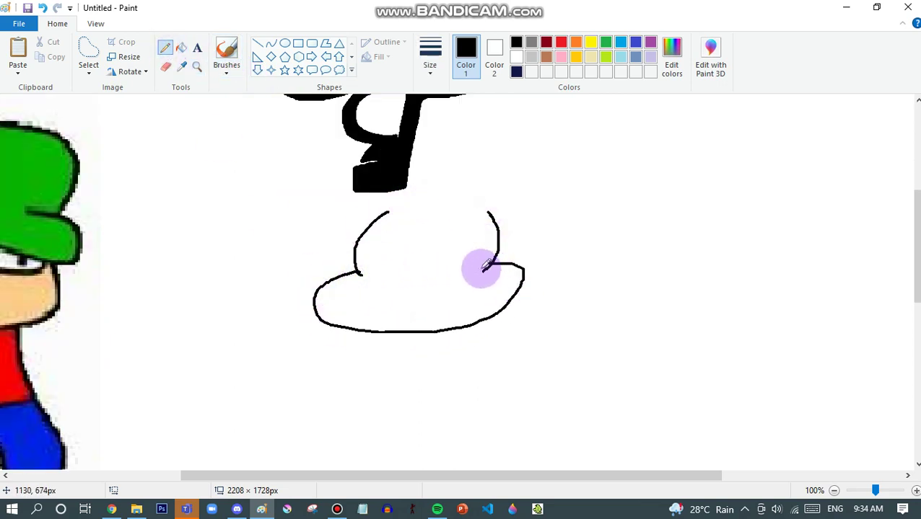
pyautogui.moveTo(395, 206); pyautogui.dragTo(433, 202)
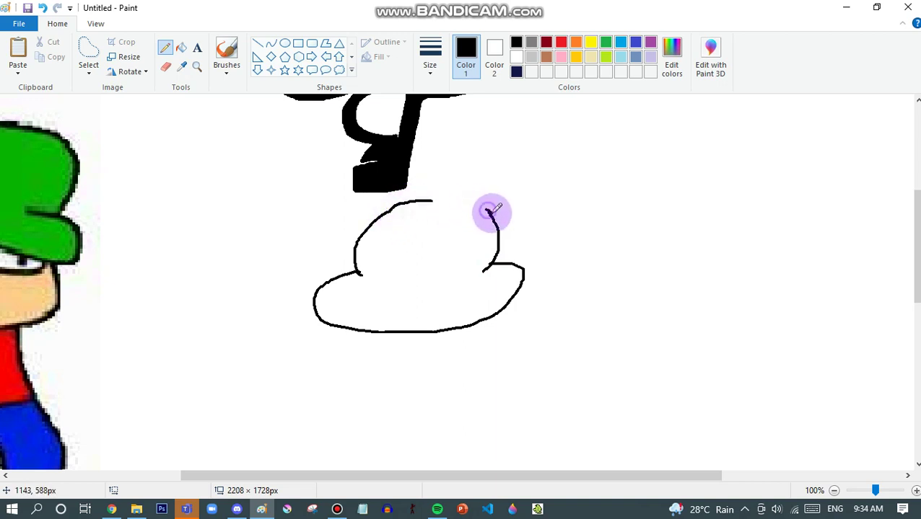
pyautogui.moveTo(490, 211); pyautogui.dragTo(433, 202)
# Close the top of the cap's crown and draw a shallow rounded face outline beneath the brim
pyautogui.moveTo(397, 475)
pyautogui.mouseDown()
pyautogui.moveTo(300, 468)
pyautogui.moveTo(411, 451)
pyautogui.mouseUp()
pyautogui.scroll(-3, 404, 425)
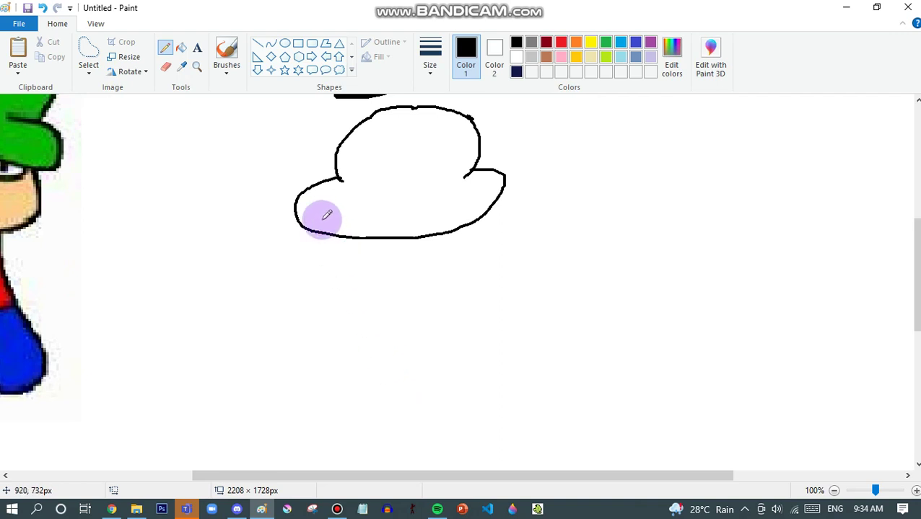
pyautogui.moveTo(327, 231)
pyautogui.mouseDown()
pyautogui.moveTo(338, 271)
pyautogui.moveTo(397, 279)
pyautogui.moveTo(445, 271)
pyautogui.moveTo(460, 253)
pyautogui.moveTo(460, 229)
pyautogui.mouseUp()
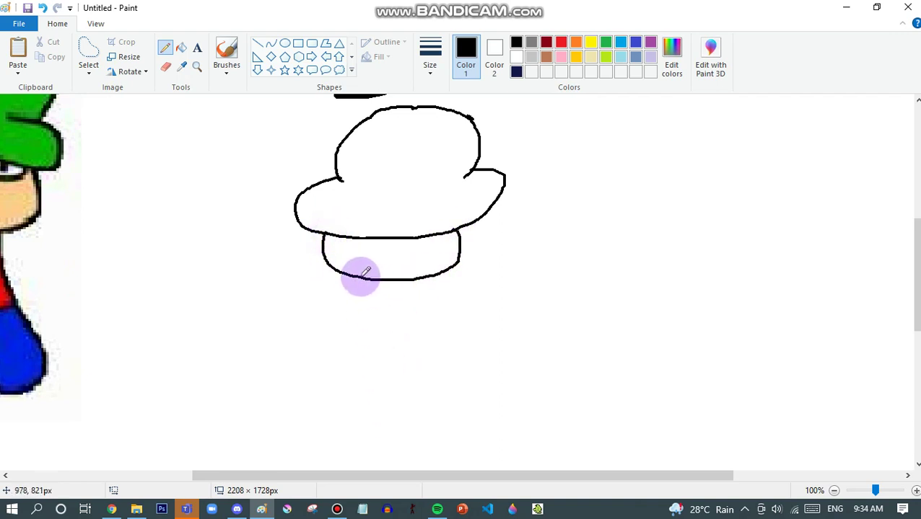
# Draw a black body outline with two short rounded legs below the face and a slanted waistline across it
pyautogui.moveTo(357, 278); pyautogui.dragTo(338, 368)
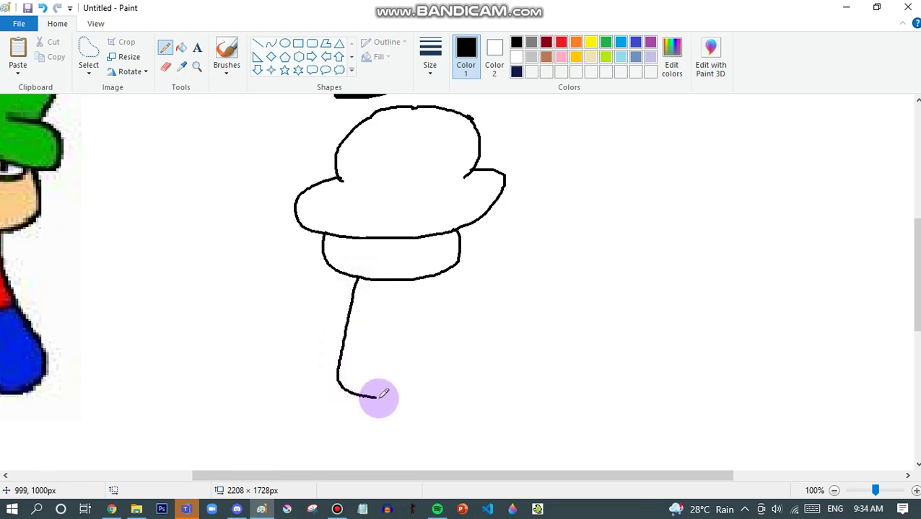
pyautogui.moveTo(378, 396); pyautogui.dragTo(395, 374)
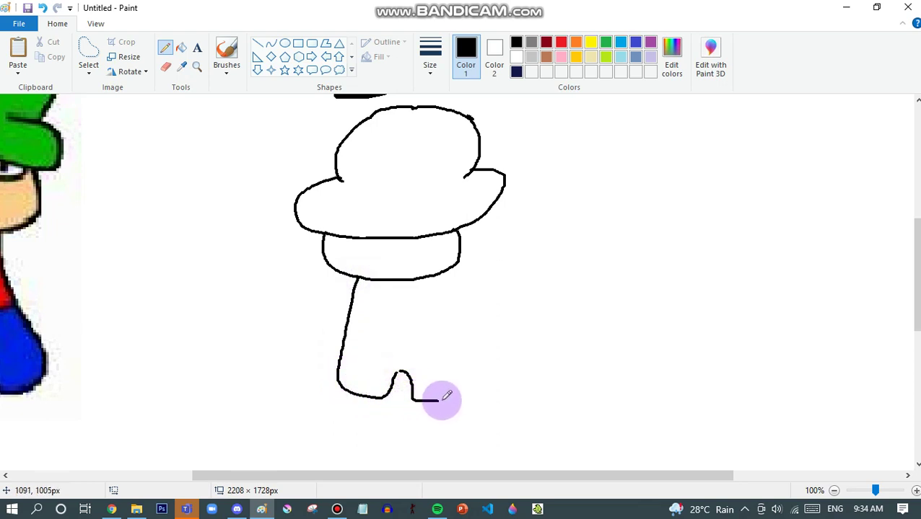
pyautogui.moveTo(440, 401)
pyautogui.mouseDown()
pyautogui.moveTo(465, 394)
pyautogui.moveTo(472, 361)
pyautogui.moveTo(447, 301)
pyautogui.mouseUp()
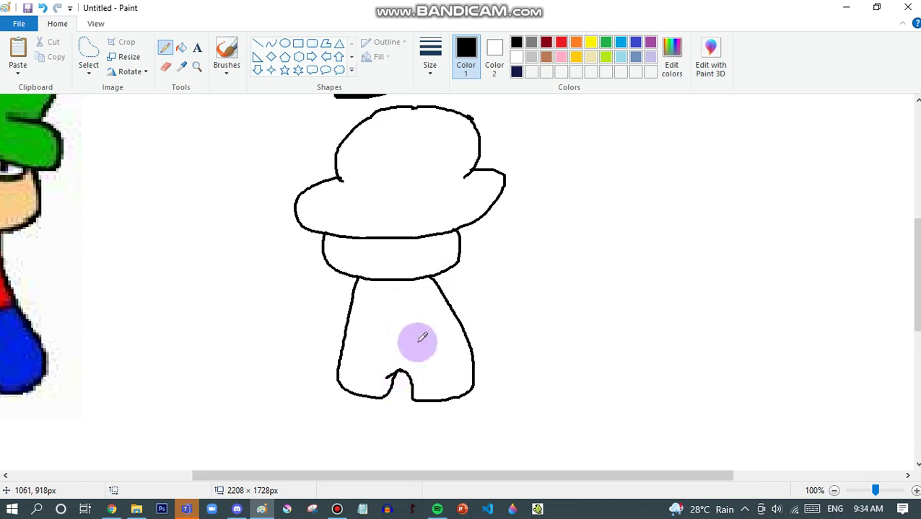
pyautogui.moveTo(407, 478)
pyautogui.mouseDown()
pyautogui.moveTo(366, 478)
pyautogui.moveTo(392, 479)
pyautogui.mouseUp()
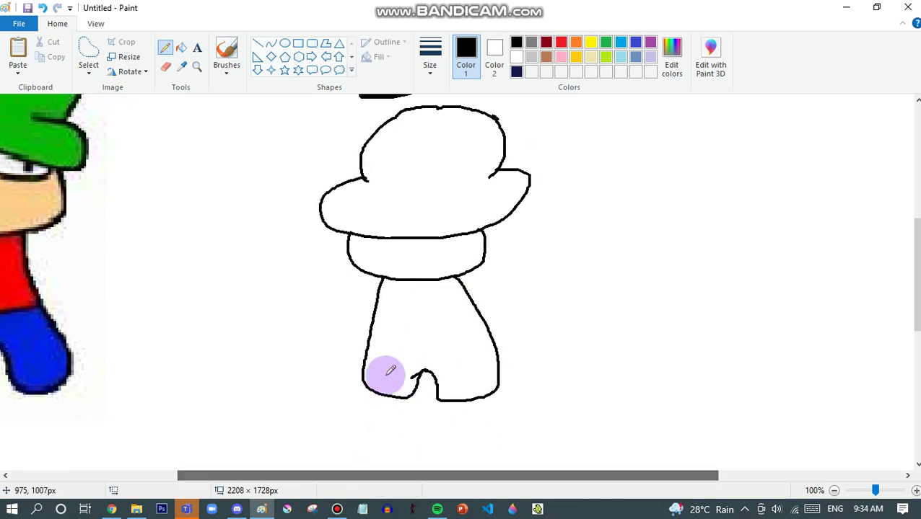
pyautogui.moveTo(367, 352); pyautogui.dragTo(485, 330)
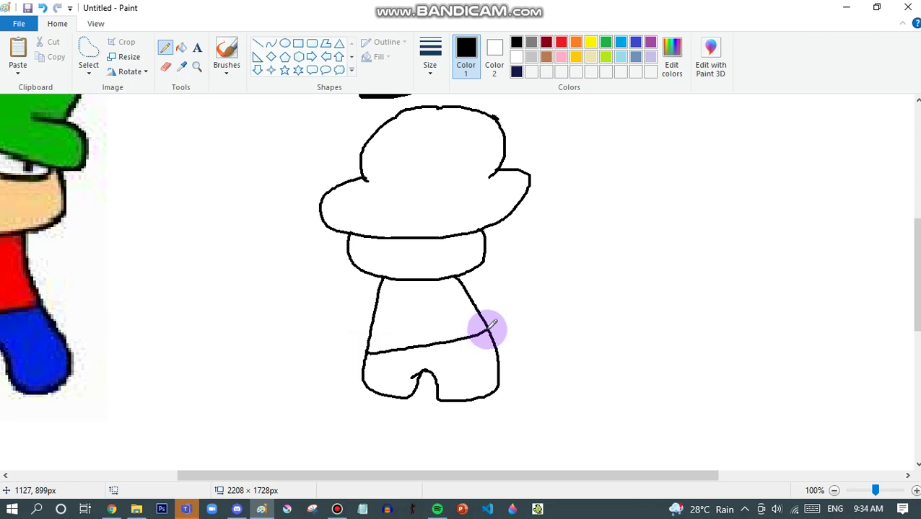
# Draw two adjoining rounded lenses beneath the cap's brim and enlarge the view of the face and body to 200%
pyautogui.scroll(3, 403, 293)
pyautogui.scroll(-3, 402, 293)
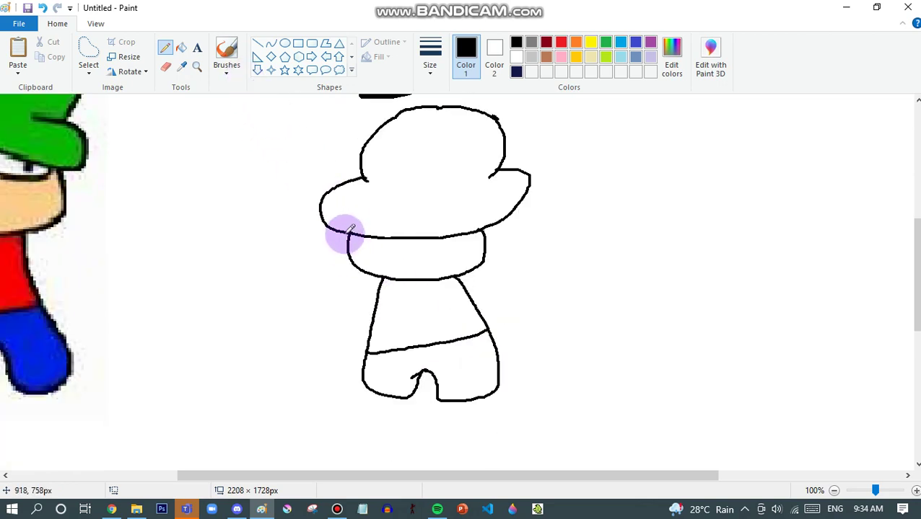
pyautogui.moveTo(329, 236); pyautogui.dragTo(418, 244)
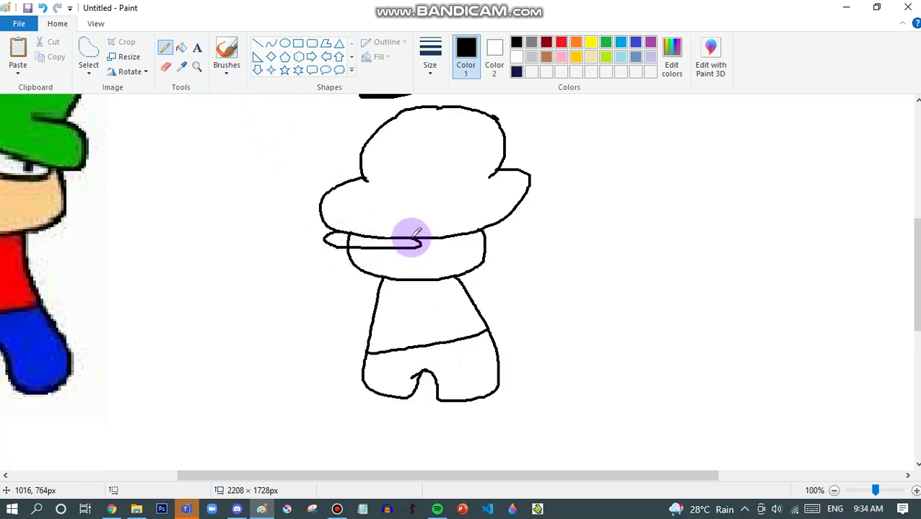
pyautogui.click(43, 8)
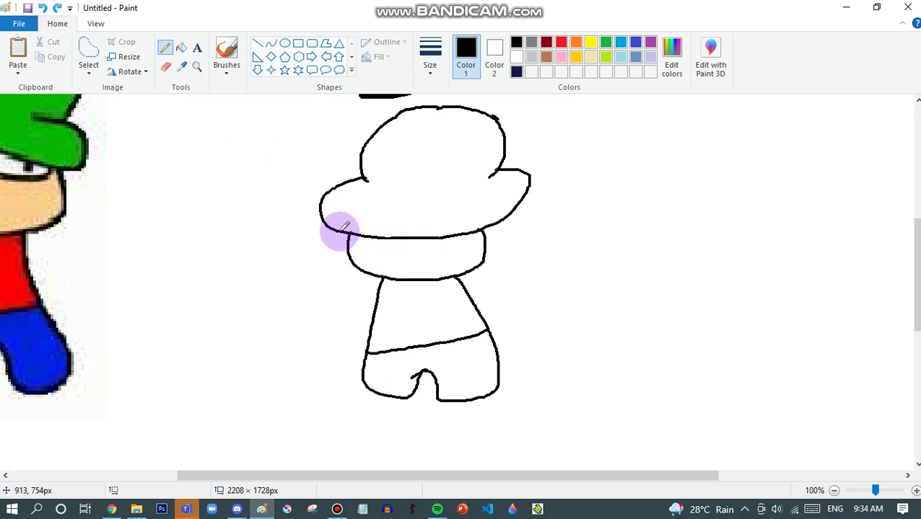
pyautogui.moveTo(336, 232)
pyautogui.mouseDown()
pyautogui.moveTo(398, 262)
pyautogui.moveTo(409, 237)
pyautogui.moveTo(403, 257)
pyautogui.moveTo(440, 263)
pyautogui.mouseUp()
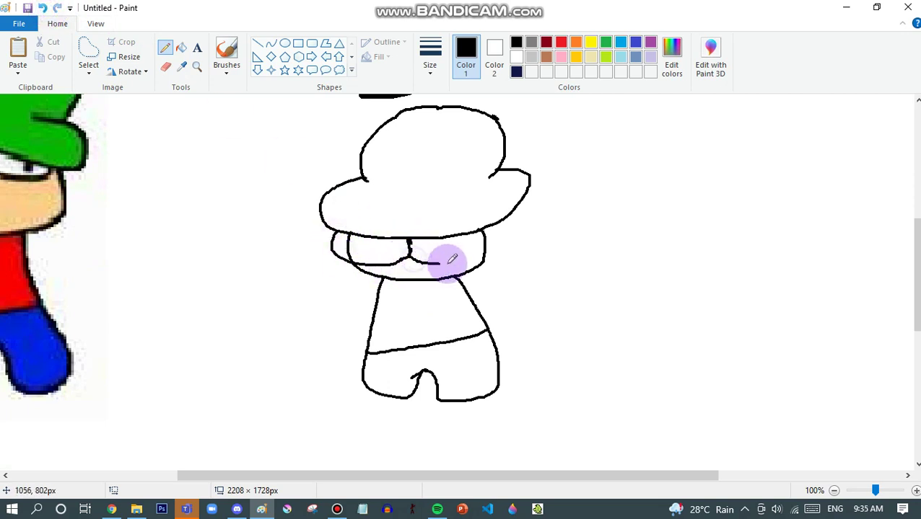
pyautogui.click(201, 62)
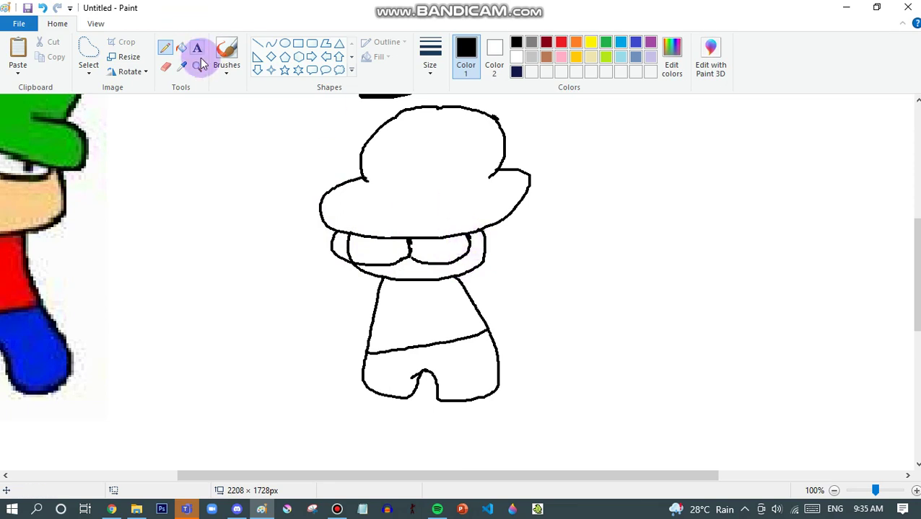
pyautogui.click(276, 204)
pyautogui.click(166, 48)
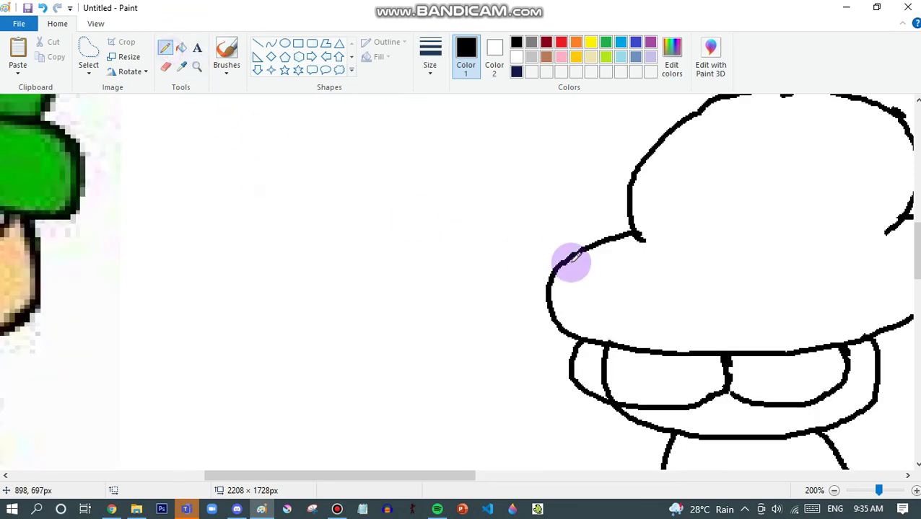
pyautogui.scroll(-3, 556, 303)
pyautogui.moveTo(458, 465)
pyautogui.mouseDown()
pyautogui.moveTo(468, 474)
pyautogui.moveTo(546, 475)
pyautogui.mouseUp()
pyautogui.moveTo(239, 219); pyautogui.dragTo(206, 177)
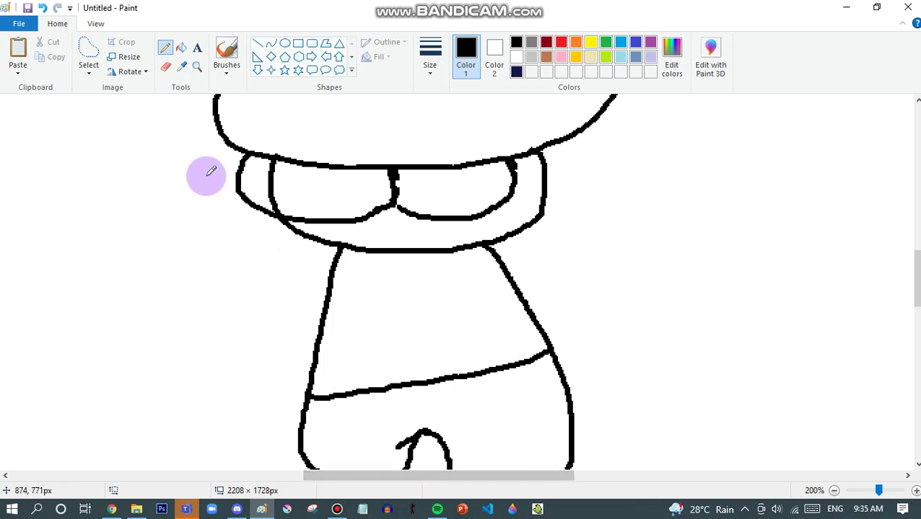
pyautogui.moveTo(274, 220)
pyautogui.mouseDown()
pyautogui.moveTo(497, 222)
pyautogui.moveTo(567, 180)
pyautogui.mouseUp()
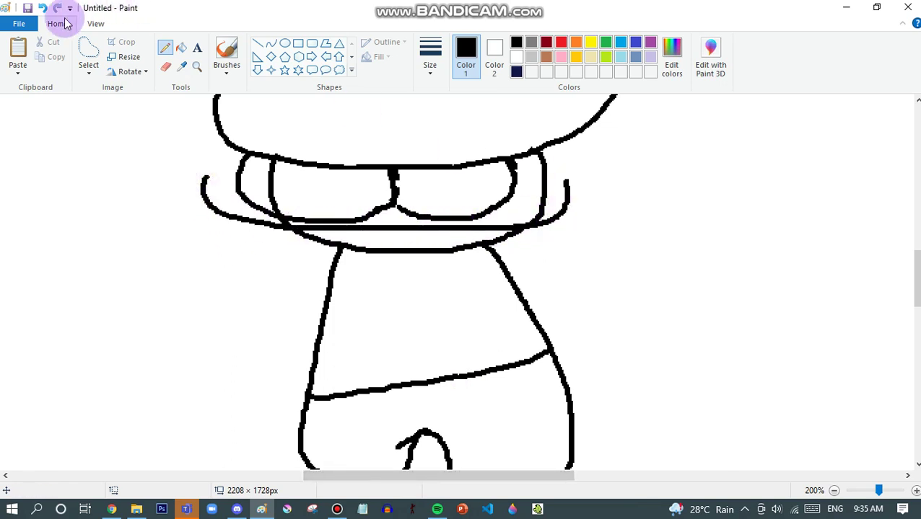
pyautogui.click(42, 11)
pyautogui.click(42, 11)
# Draw a nearly straight mouth line below the lenses and a curved dividing line inside each lens
pyautogui.moveTo(325, 234); pyautogui.dragTo(445, 232)
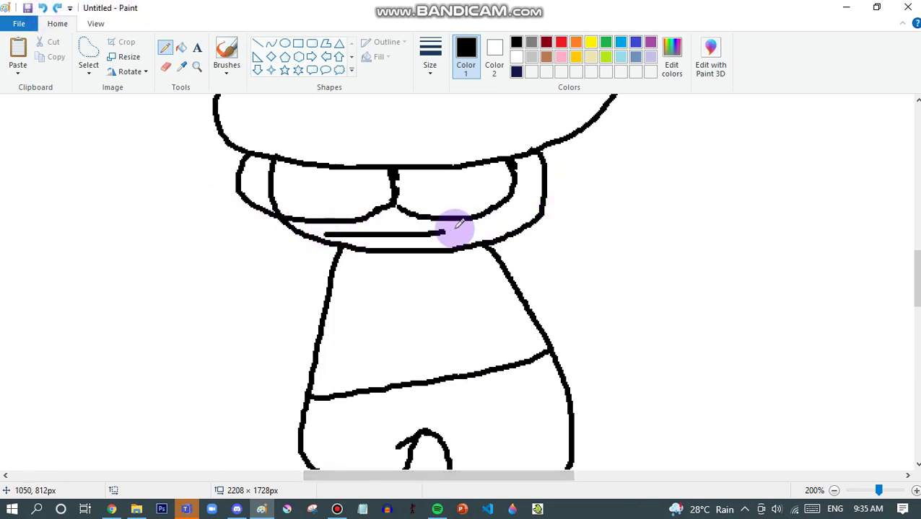
pyautogui.scroll(2, 462, 224)
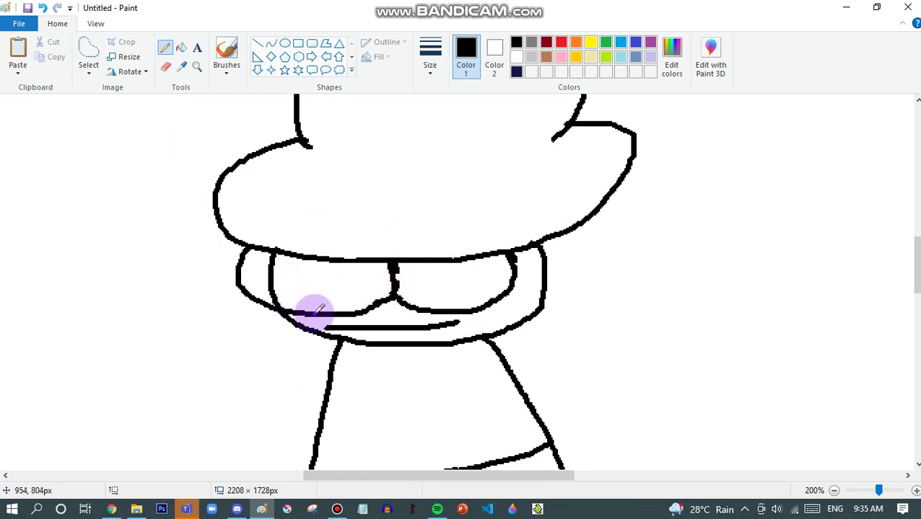
pyautogui.moveTo(316, 313); pyautogui.dragTo(366, 264)
pyautogui.moveTo(448, 311)
pyautogui.mouseDown()
pyautogui.moveTo(471, 291)
pyautogui.moveTo(468, 263)
pyautogui.mouseUp()
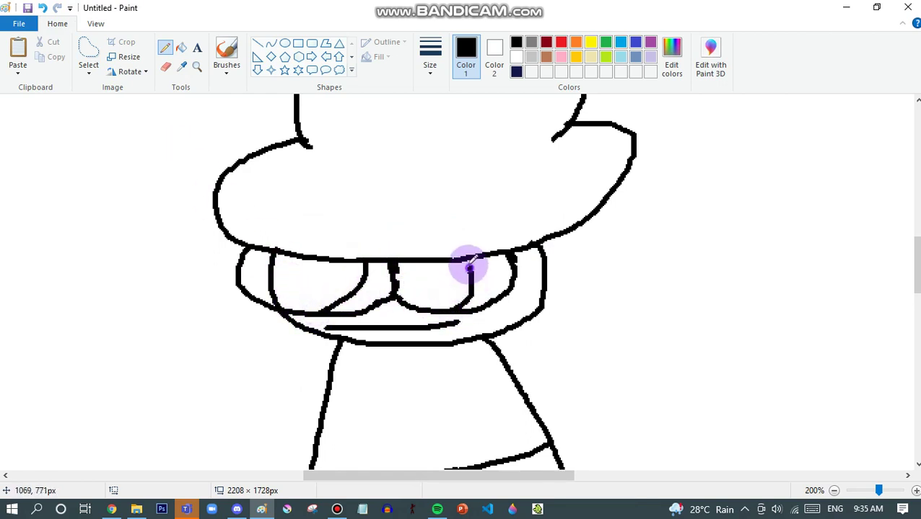
# Fill the larger left-hand part of both lenses black, including the part that extends past the face
pyautogui.click(182, 49)
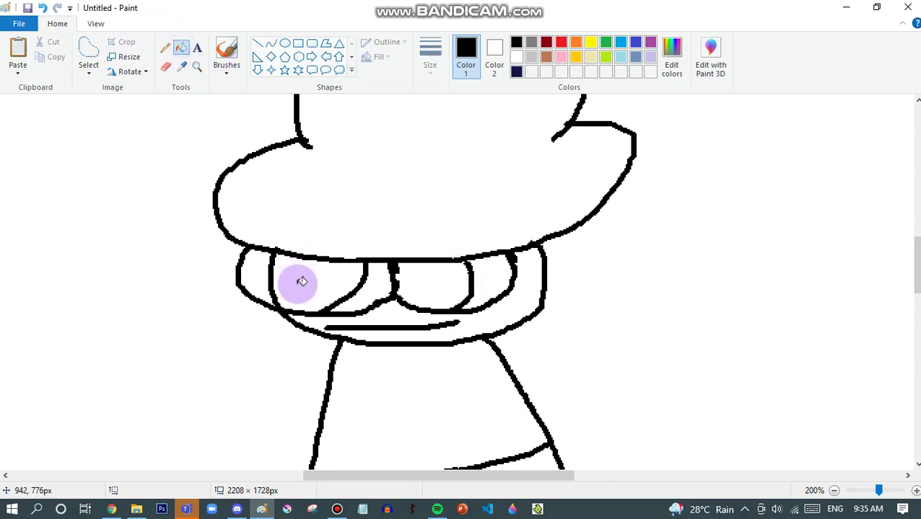
pyautogui.click(298, 281)
pyautogui.click(254, 273)
pyautogui.click(421, 289)
# Draw a detached round hand with one tall raised finger and a small thumb beside the body with the black Pencil
pyautogui.scroll(-3, 421, 238)
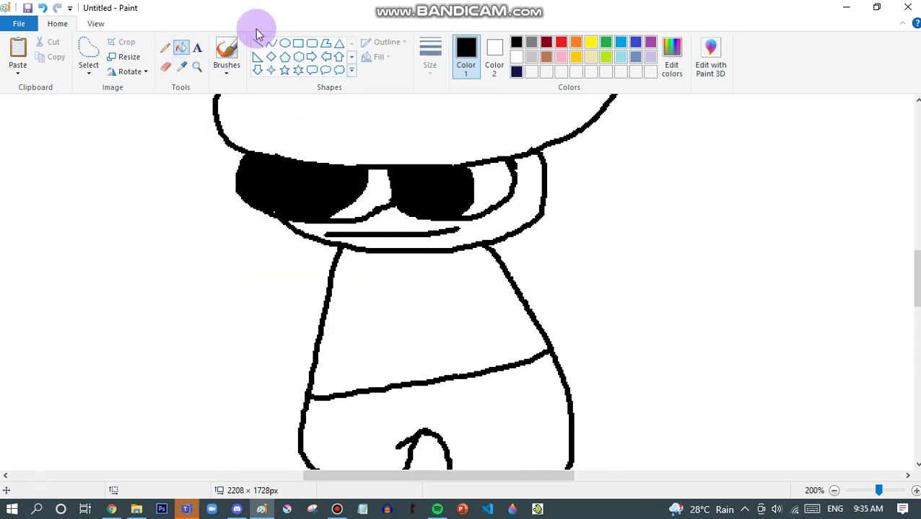
pyautogui.click(165, 47)
pyautogui.moveTo(163, 316)
pyautogui.mouseDown()
pyautogui.moveTo(181, 205)
pyautogui.moveTo(205, 306)
pyautogui.moveTo(236, 371)
pyautogui.moveTo(150, 417)
pyautogui.moveTo(130, 356)
pyautogui.mouseUp()
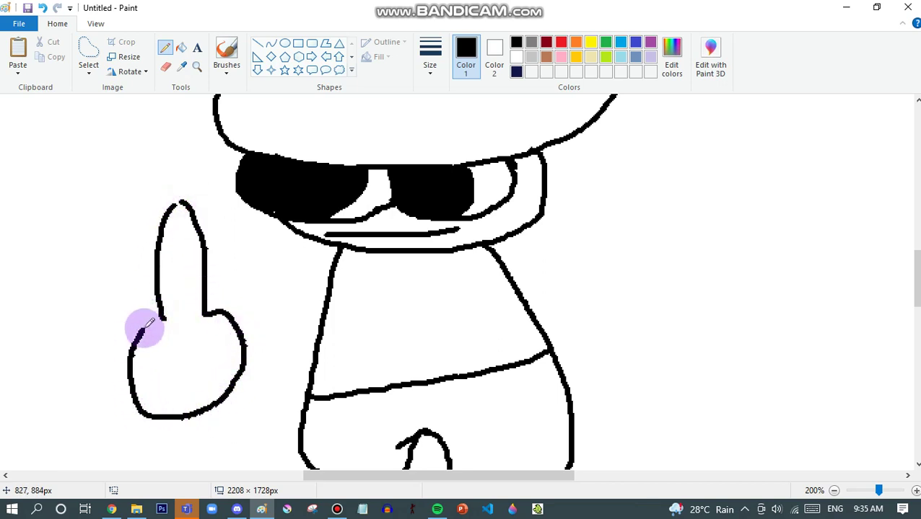
pyautogui.moveTo(205, 310)
pyautogui.mouseDown()
pyautogui.moveTo(232, 296)
pyautogui.moveTo(241, 325)
pyautogui.mouseUp()
pyautogui.moveTo(369, 478); pyautogui.dragTo(330, 446)
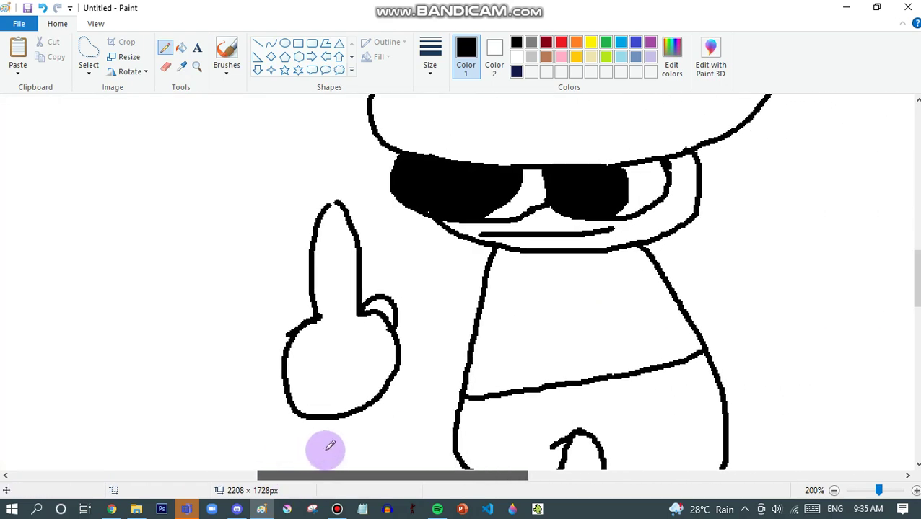
# Fill the figure's shirt red, its trousers indigo and its cap green
pyautogui.click(180, 48)
pyautogui.click(561, 42)
pyautogui.click(586, 285)
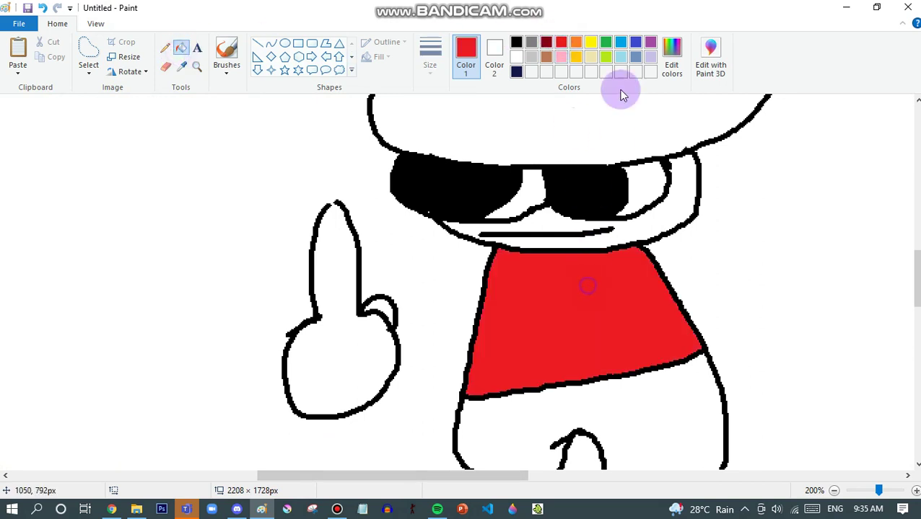
pyautogui.click(635, 41)
pyautogui.click(649, 379)
pyautogui.scroll(3, 620, 141)
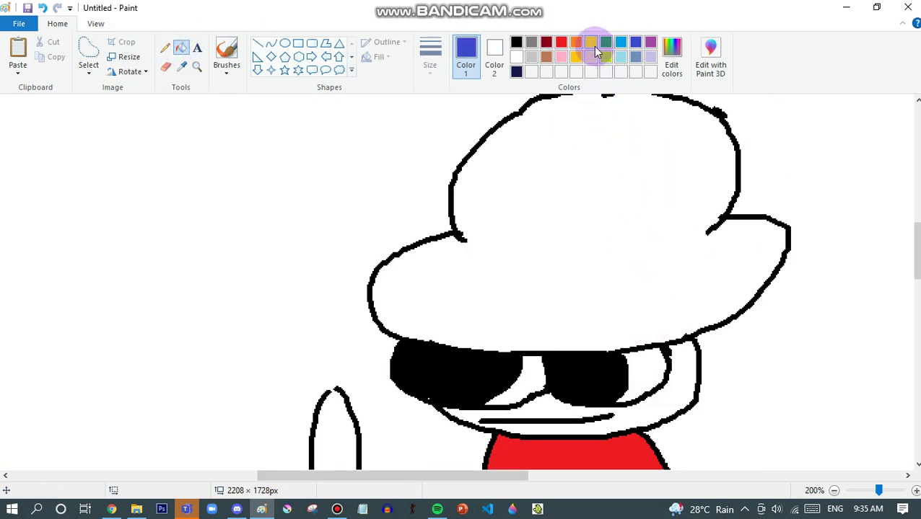
pyautogui.click(606, 42)
pyautogui.click(577, 196)
# Add a pale skin tone of red 252, green 237, blue 186 to the custom colors and fill the face with it
pyautogui.scroll(-3, 581, 199)
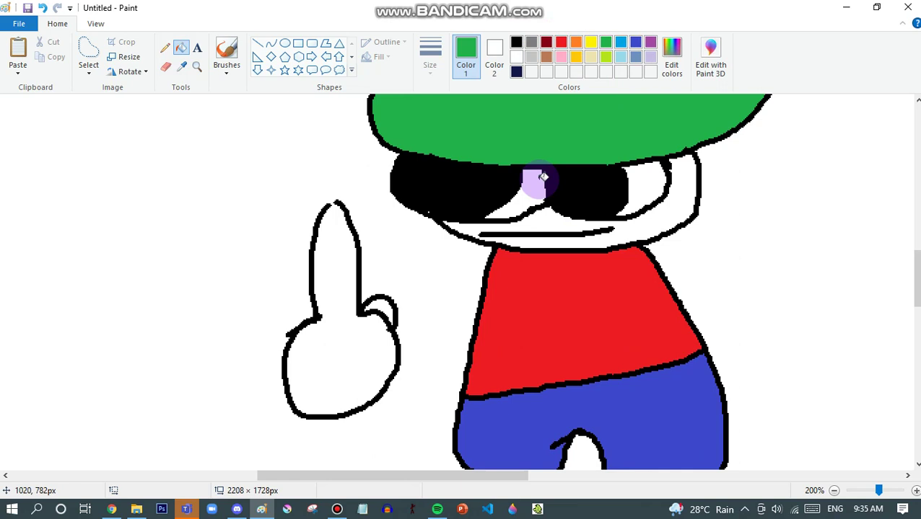
pyautogui.click(96, 25)
pyautogui.click(46, 49)
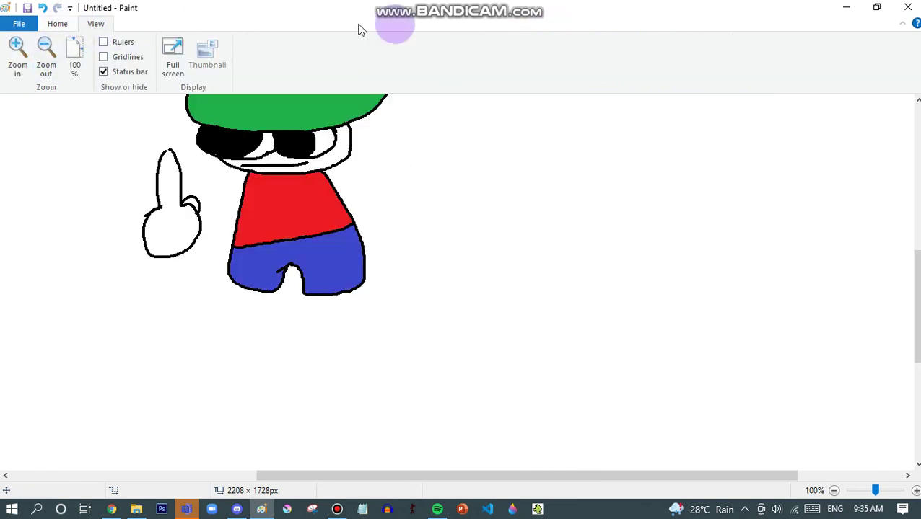
pyautogui.click(58, 23)
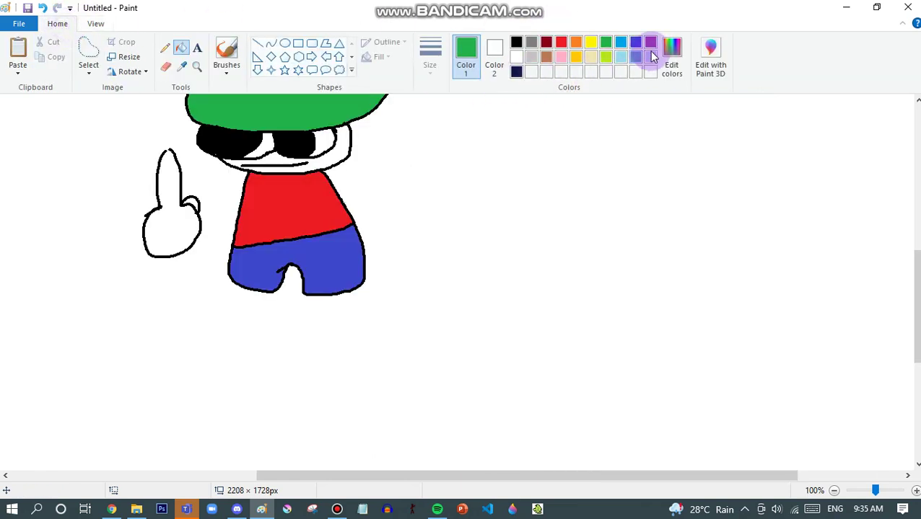
pyautogui.click(671, 47)
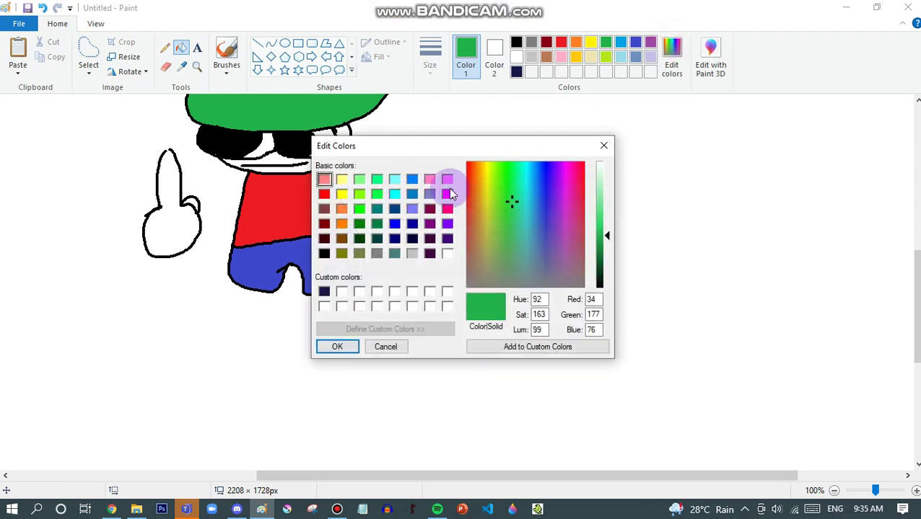
pyautogui.click(482, 172)
pyautogui.click(604, 180)
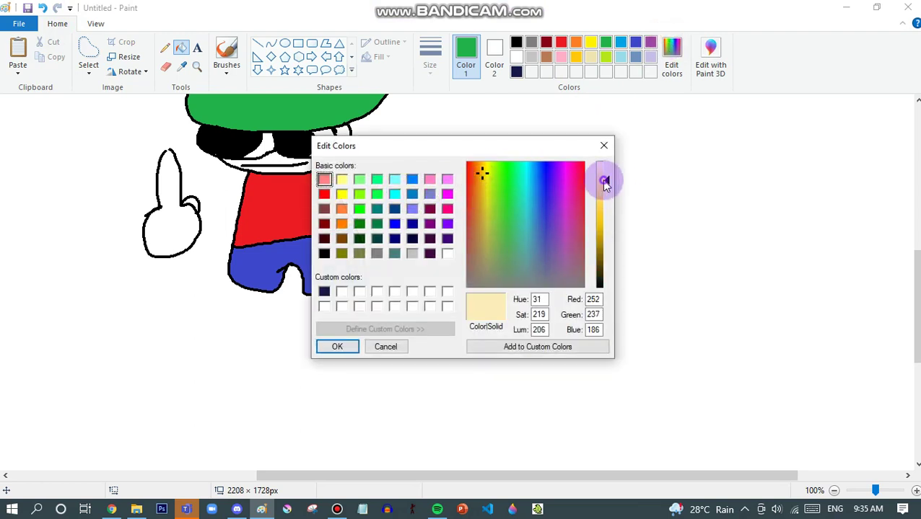
pyautogui.click(509, 353)
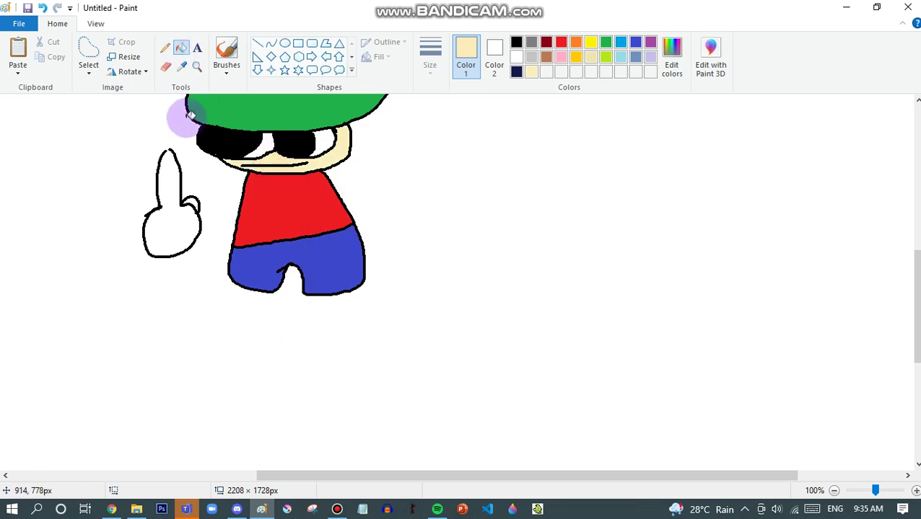
# Close the gap at the fingertip with the skin-tone Pencil and fill the hand and thumb with the same color
pyautogui.click(195, 67)
pyautogui.click(171, 196)
pyautogui.click(168, 49)
pyautogui.moveTo(473, 194); pyautogui.dragTo(453, 189)
pyautogui.click(183, 24)
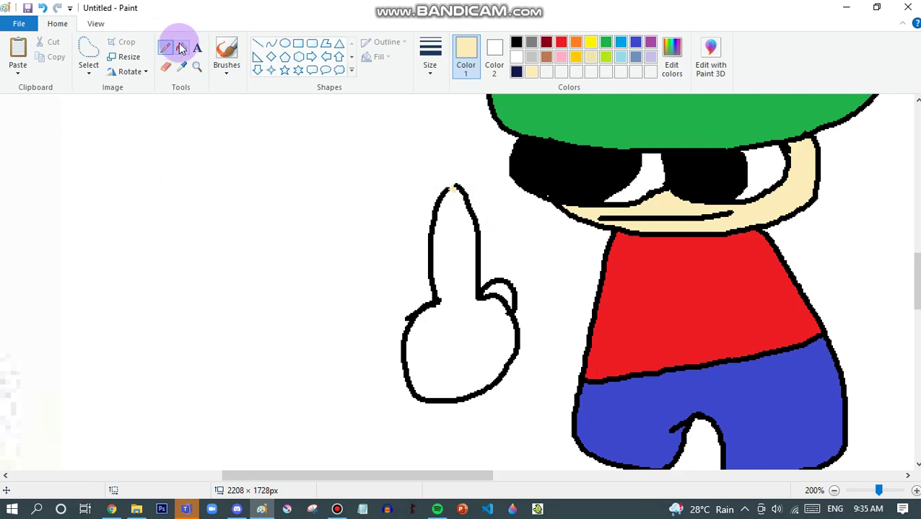
pyautogui.click(181, 47)
pyautogui.click(467, 333)
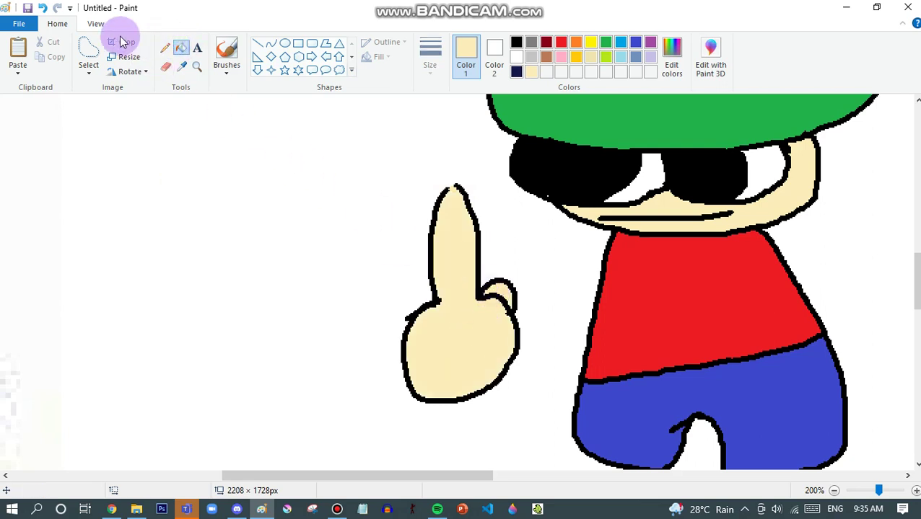
# Review the cap-wearing figure beside the reference pictures at 50% zoom and return to 100%
pyautogui.click(95, 24)
pyautogui.click(46, 51)
pyautogui.click(46, 50)
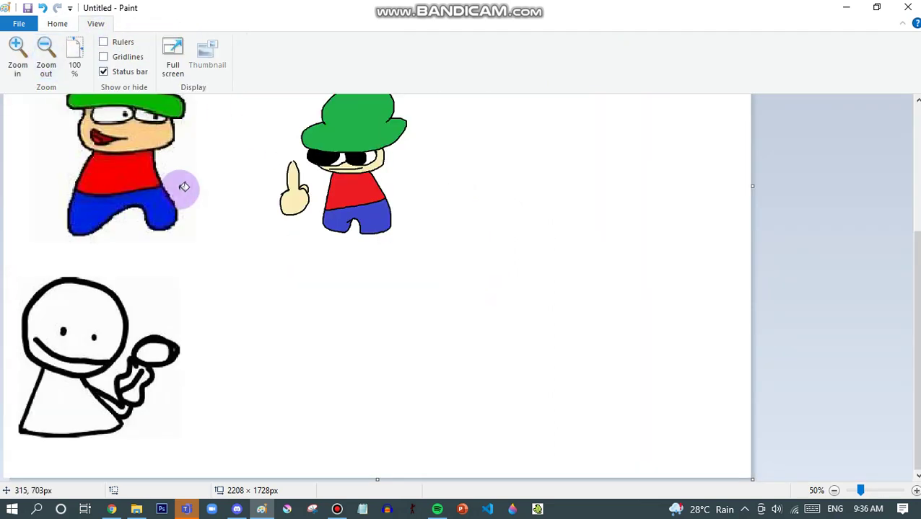
pyautogui.scroll(3, 184, 187)
pyautogui.scroll(3, 195, 194)
pyautogui.scroll(-6, 191, 195)
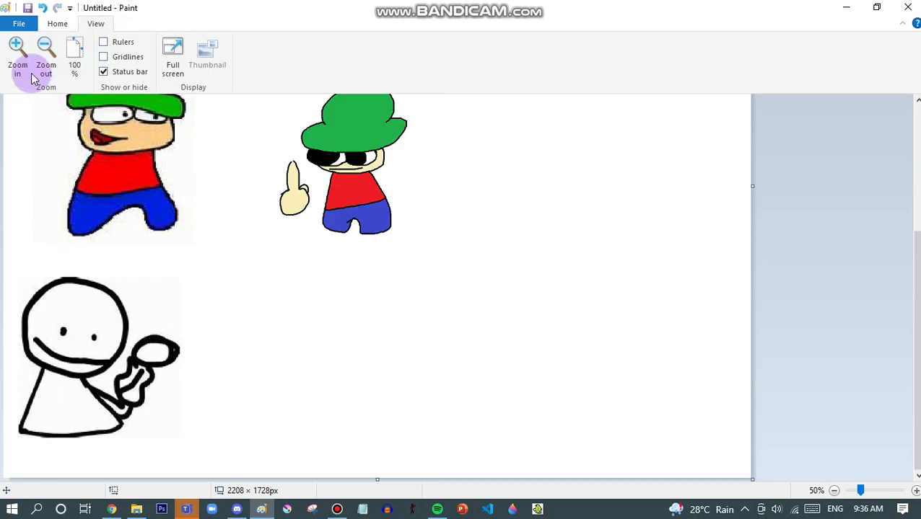
pyautogui.click(17, 51)
pyautogui.click(57, 24)
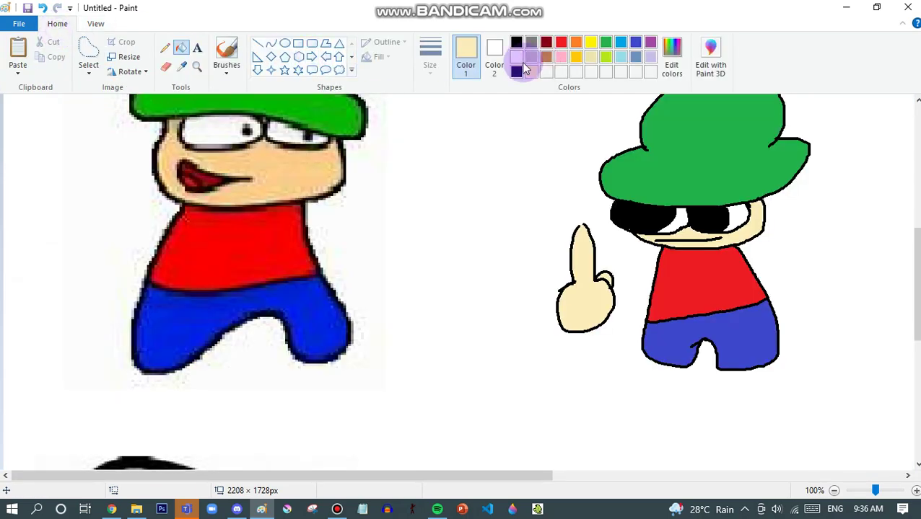
# Draw white highlight strokes along the figure's jaw and down the hand, and fill the hand's left part white
pyautogui.click(198, 66)
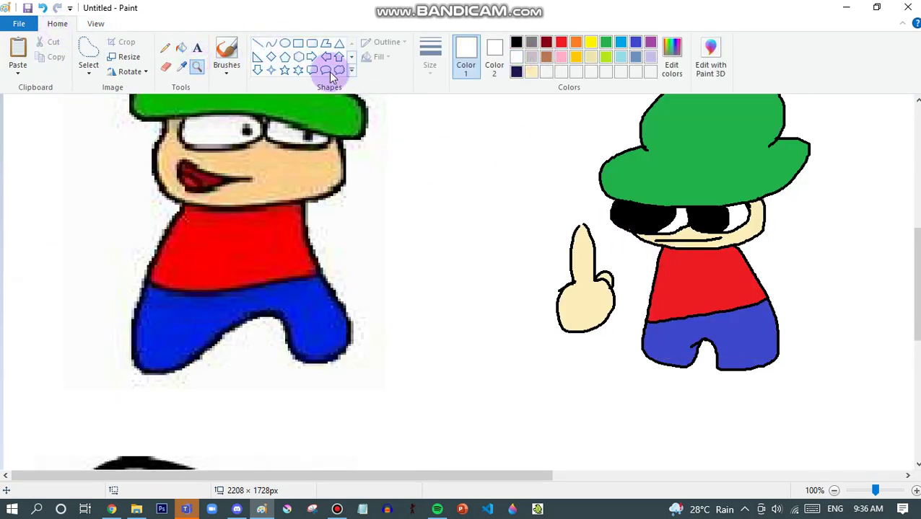
pyautogui.click(596, 207)
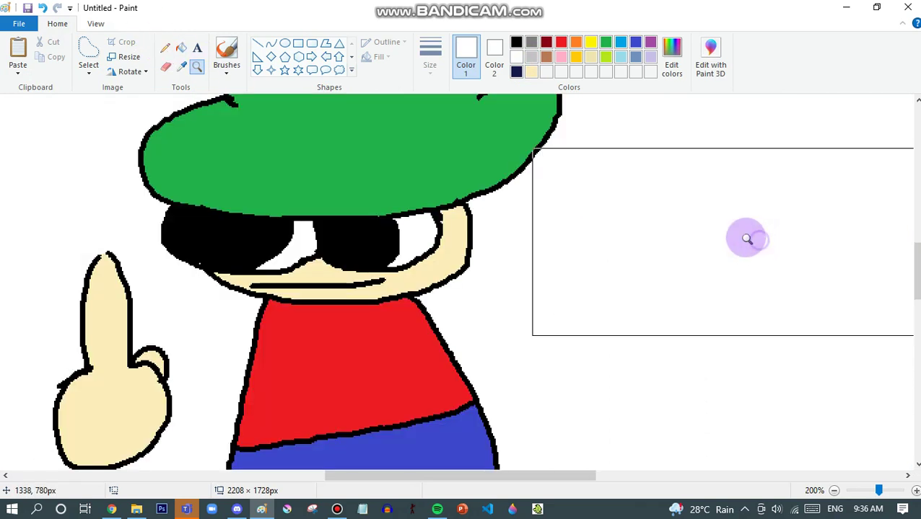
pyautogui.click(165, 50)
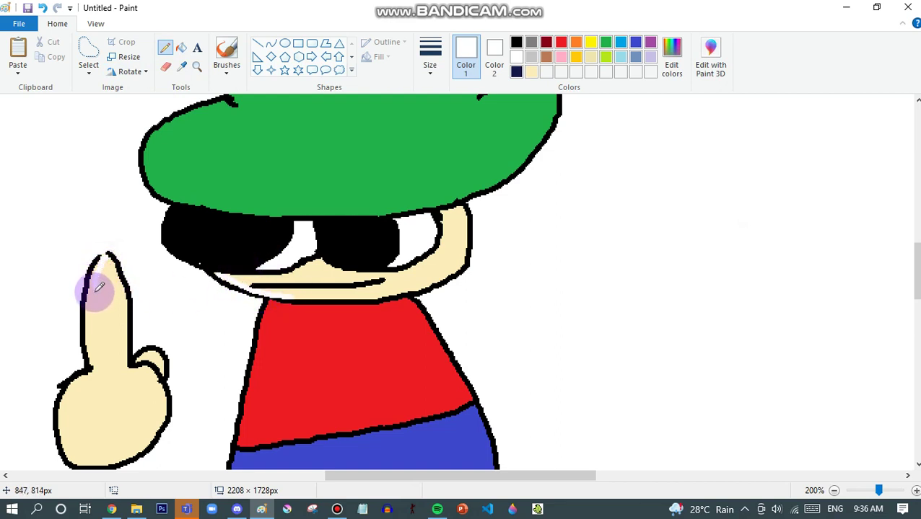
pyautogui.moveTo(99, 287); pyautogui.dragTo(104, 343)
pyautogui.moveTo(91, 385); pyautogui.dragTo(83, 432)
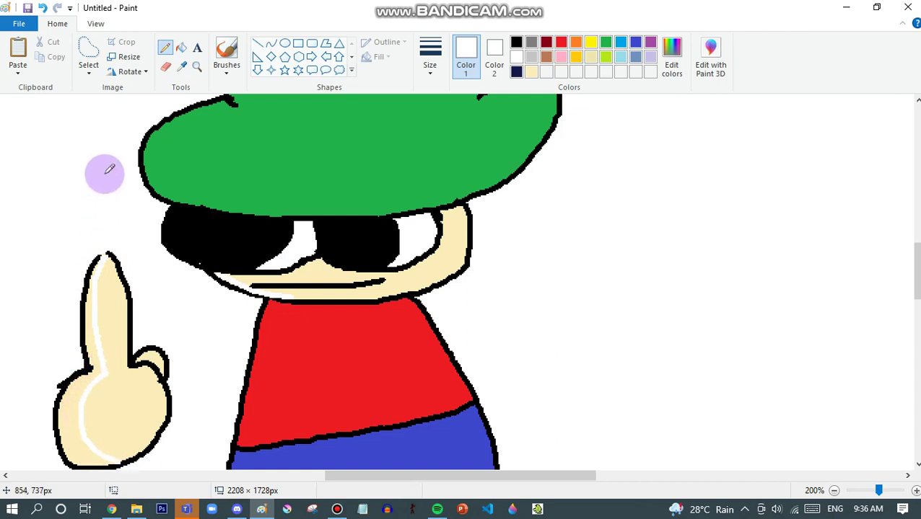
pyautogui.click(182, 51)
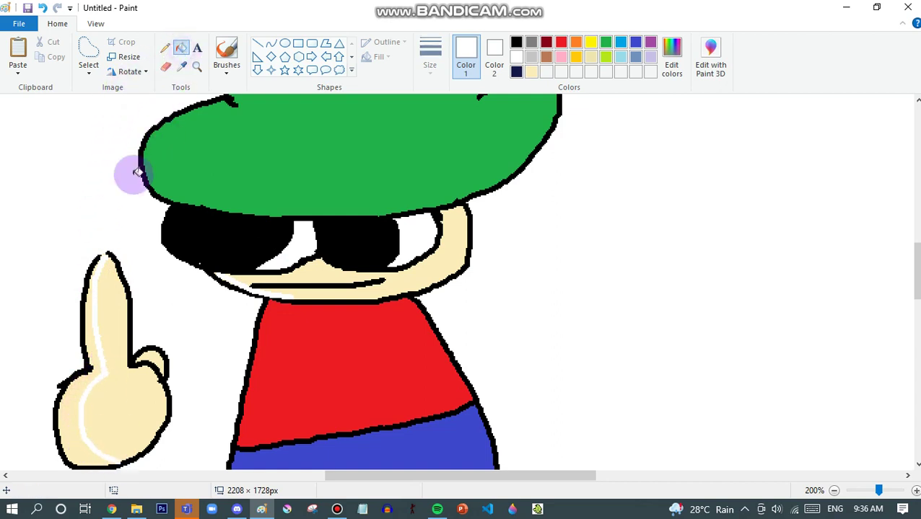
pyautogui.click(88, 320)
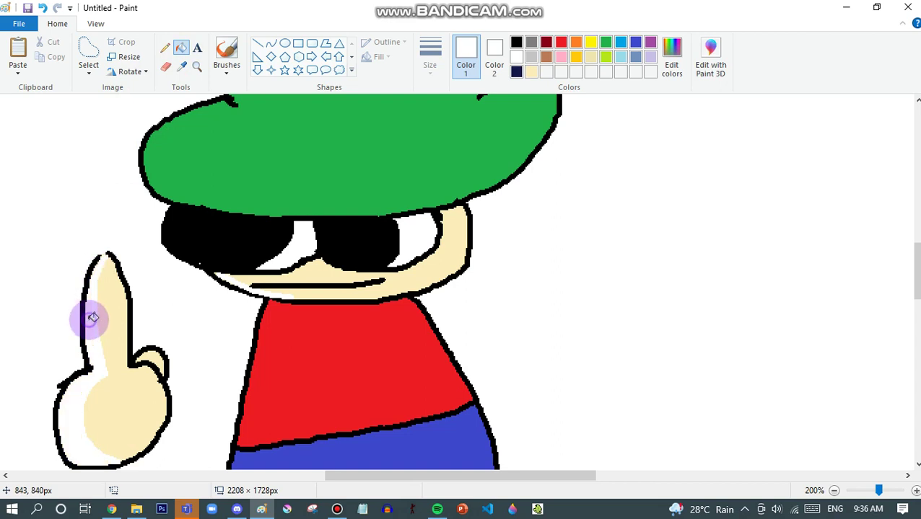
# Draw a white dividing line through the green cap and fill the cap's left part white
pyautogui.click(165, 49)
pyautogui.scroll(5, 281, 233)
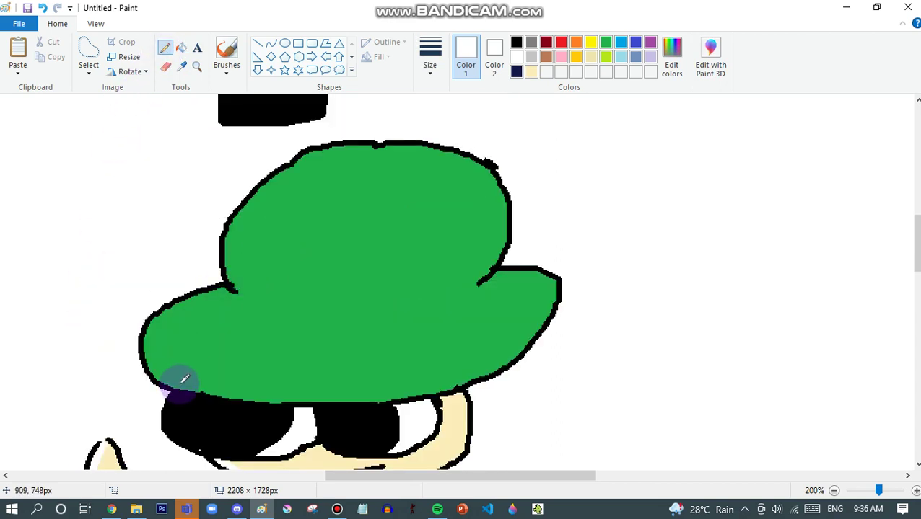
pyautogui.moveTo(175, 388)
pyautogui.mouseDown()
pyautogui.moveTo(174, 363)
pyautogui.moveTo(194, 336)
pyautogui.moveTo(266, 336)
pyautogui.moveTo(255, 247)
pyautogui.moveTo(260, 220)
pyautogui.mouseUp()
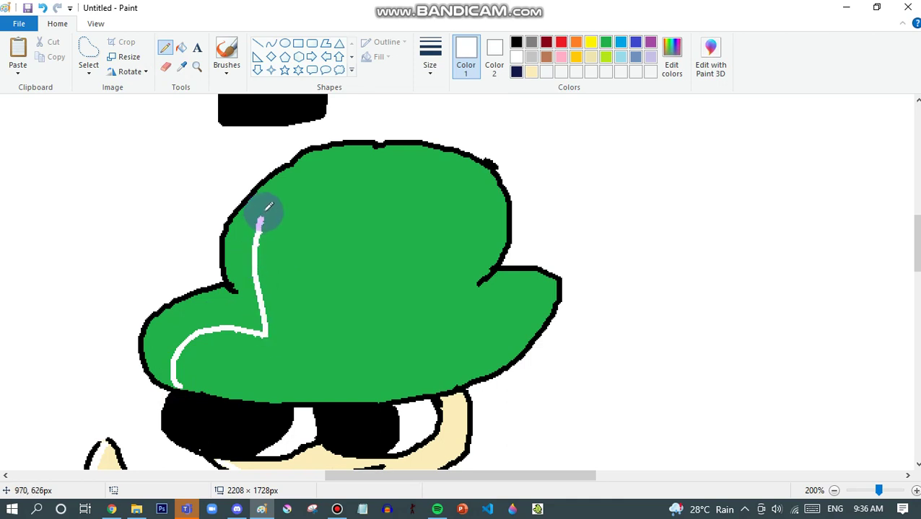
pyautogui.click(181, 47)
pyautogui.click(245, 230)
# Draw white dividing lines down the shirt and trousers and fill the shirt's left strip white
pyautogui.scroll(-5, 298, 238)
pyautogui.scroll(-3, 298, 238)
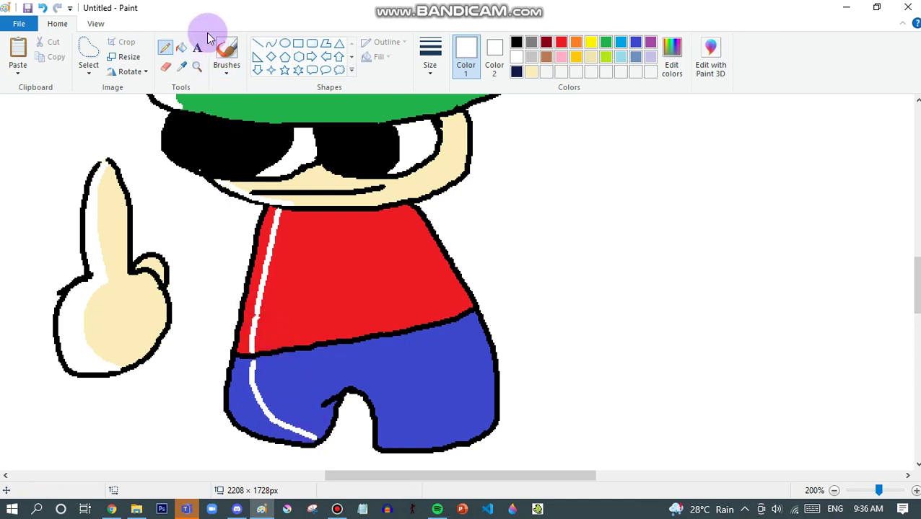
pyautogui.click(181, 47)
pyautogui.click(253, 260)
# Undo the white fill over the whole trousers, close the gap in the dividing line and fill only the left strip white
pyautogui.click(256, 405)
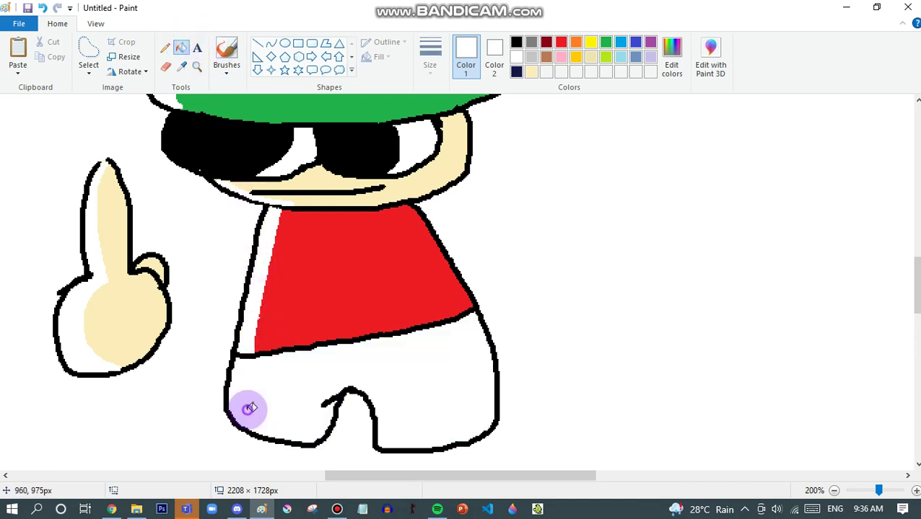
pyautogui.click(43, 7)
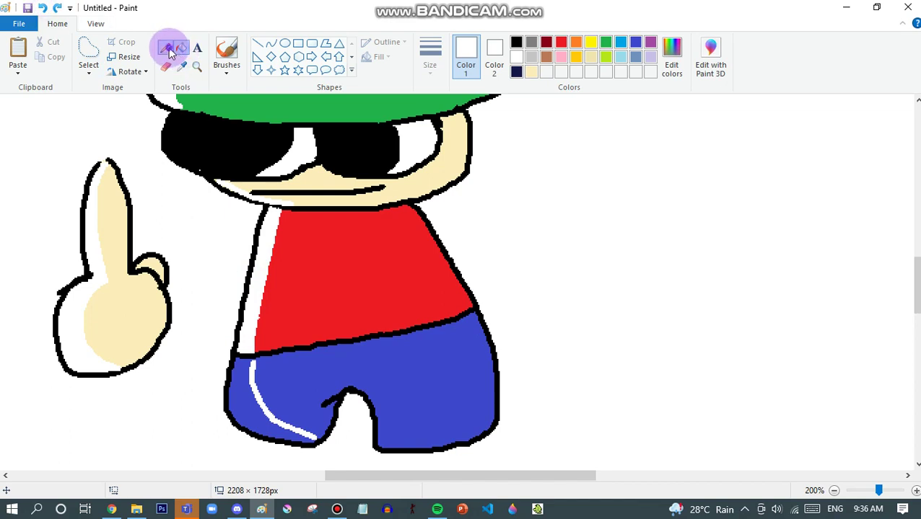
pyautogui.click(170, 53)
pyautogui.click(245, 342)
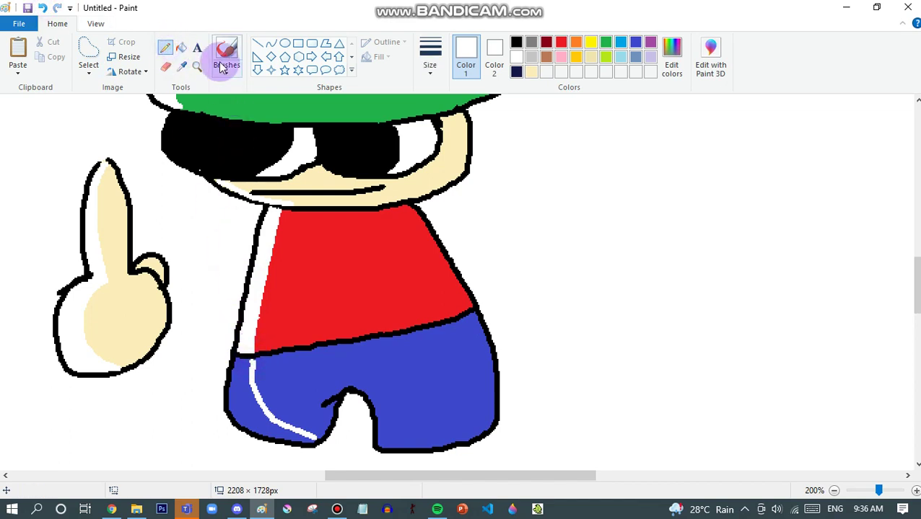
pyautogui.click(181, 47)
pyautogui.click(246, 380)
pyautogui.click(73, 7)
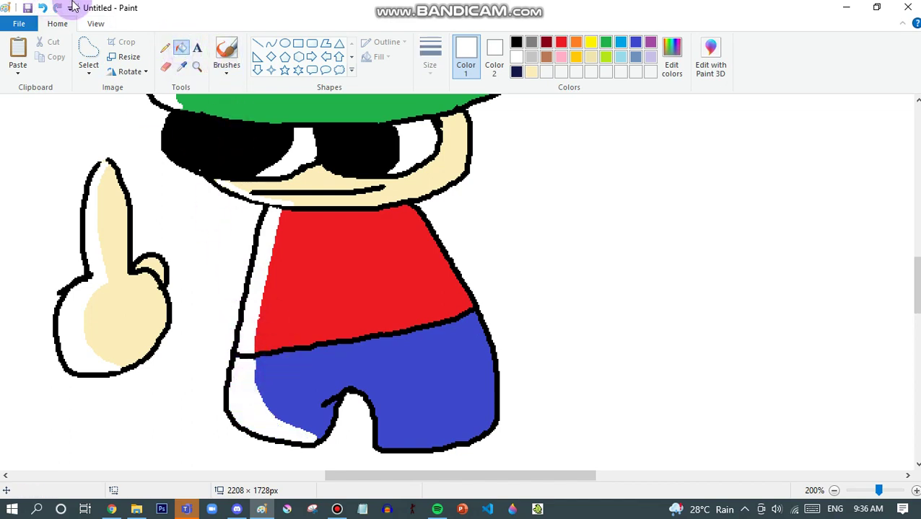
# Draw a black outer contour around the hand with the Pencil and fill the surrounding band black
pyautogui.click(95, 24)
pyautogui.click(47, 49)
pyautogui.click(46, 49)
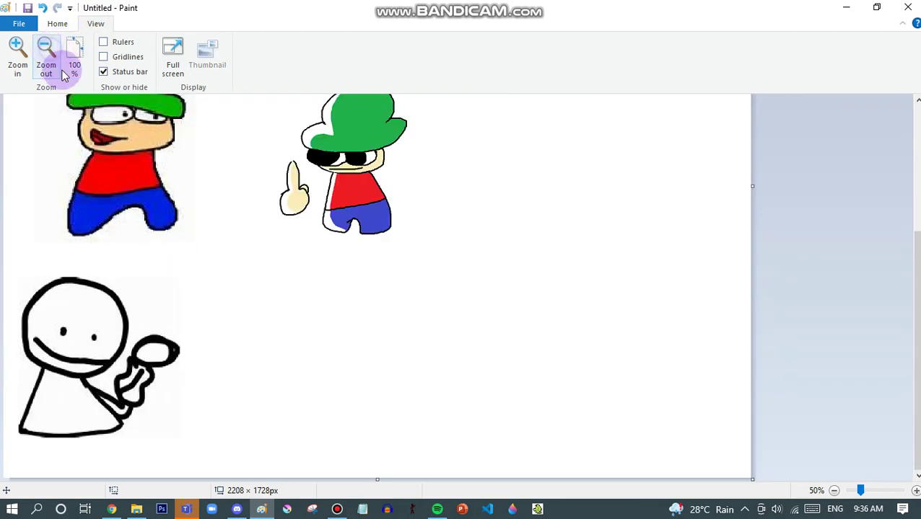
pyautogui.click(341, 309)
pyautogui.scroll(3, 342, 309)
pyautogui.scroll(-5, 240, 248)
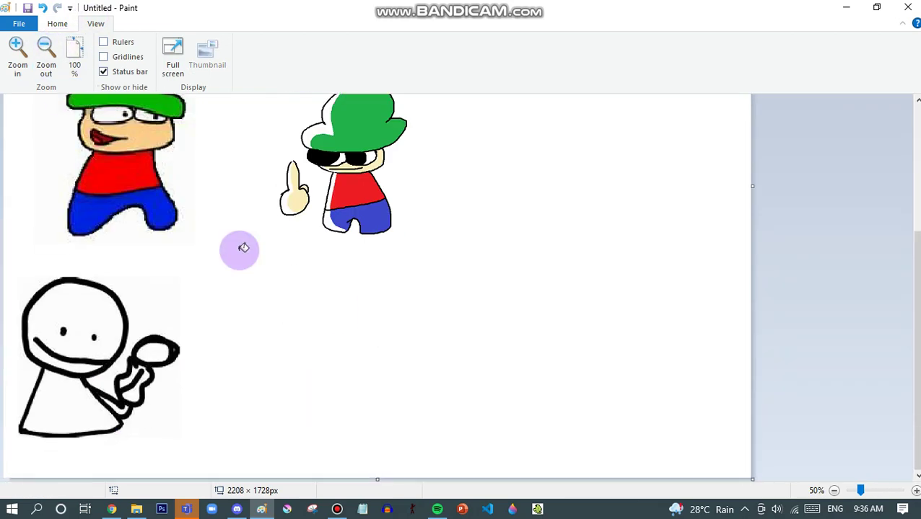
pyautogui.click(16, 55)
pyautogui.click(58, 23)
pyautogui.click(165, 57)
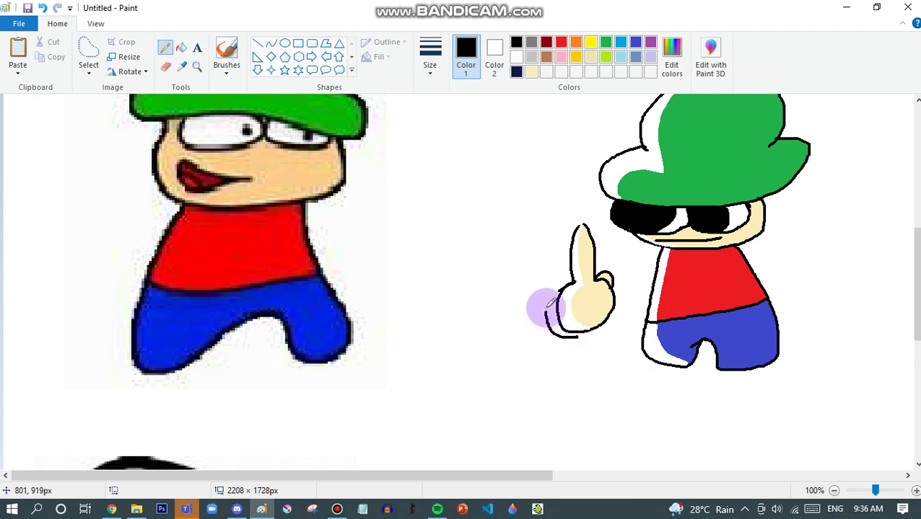
pyautogui.moveTo(565, 254); pyautogui.dragTo(579, 215)
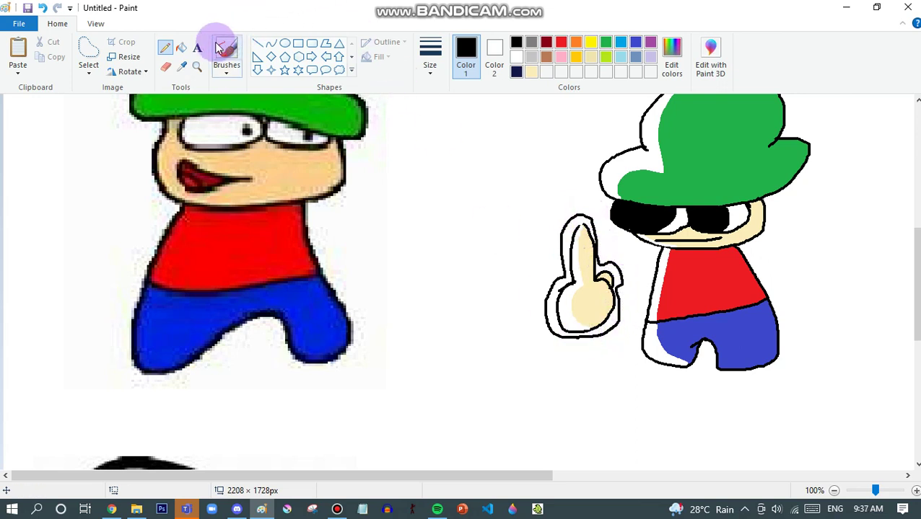
pyautogui.click(180, 47)
pyautogui.click(565, 236)
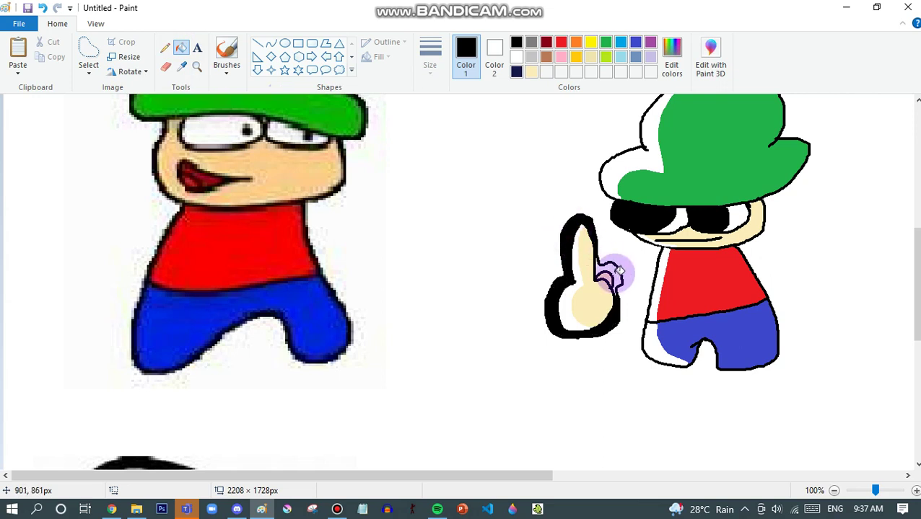
# Draw a black outer contour around the figure's body, head and cap and fill the band black
pyautogui.click(166, 47)
pyautogui.moveTo(397, 478)
pyautogui.mouseDown()
pyautogui.moveTo(483, 484)
pyautogui.moveTo(487, 339)
pyautogui.moveTo(509, 248)
pyautogui.moveTo(486, 285)
pyautogui.moveTo(479, 350)
pyautogui.mouseUp()
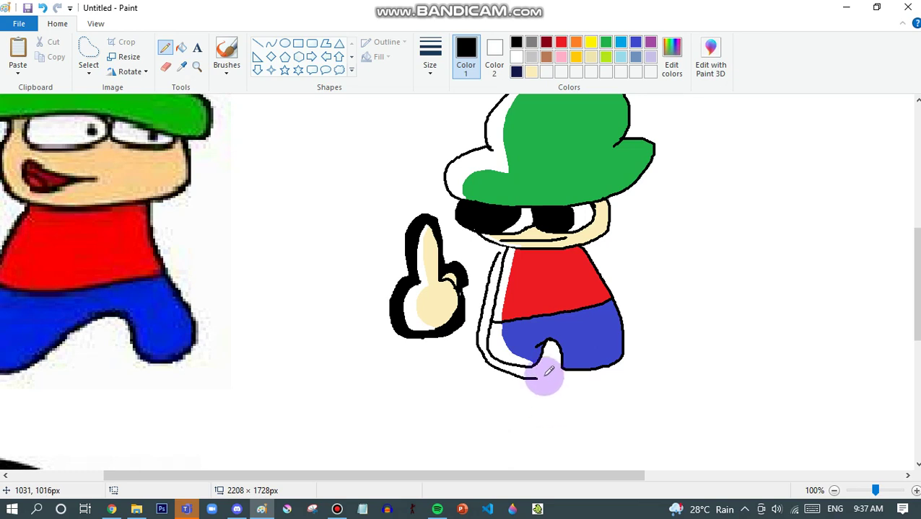
pyautogui.moveTo(560, 373)
pyautogui.mouseDown()
pyautogui.moveTo(612, 377)
pyautogui.moveTo(640, 341)
pyautogui.moveTo(603, 247)
pyautogui.mouseUp()
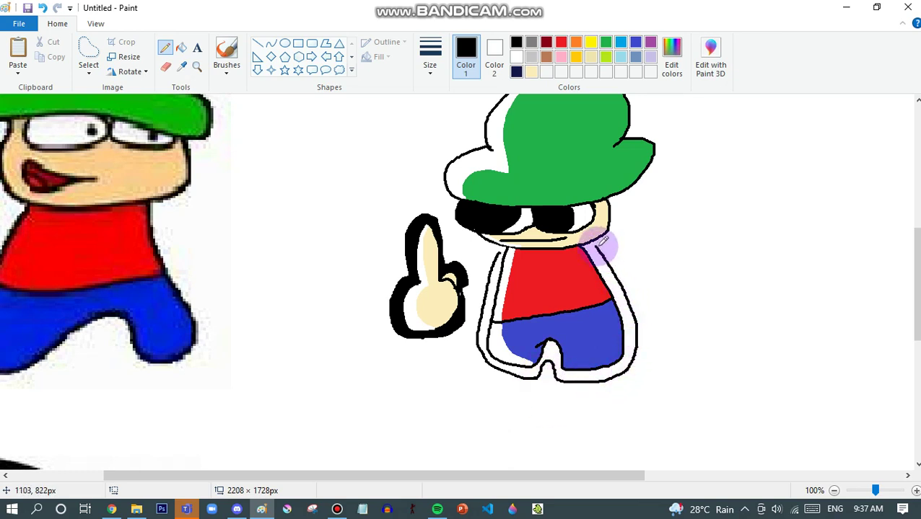
pyautogui.scroll(3, 627, 214)
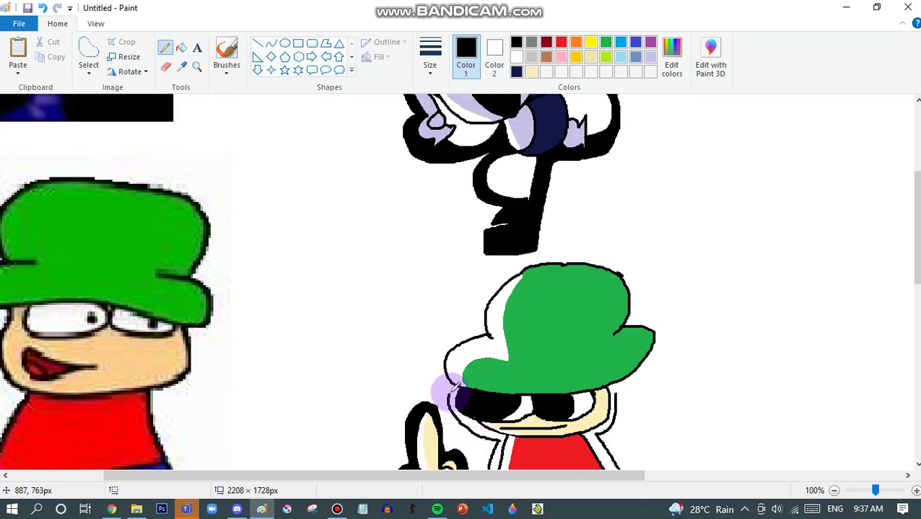
pyautogui.moveTo(445, 374)
pyautogui.mouseDown()
pyautogui.moveTo(454, 335)
pyautogui.moveTo(473, 329)
pyautogui.moveTo(482, 282)
pyautogui.moveTo(503, 263)
pyautogui.moveTo(573, 246)
pyautogui.moveTo(631, 267)
pyautogui.moveTo(638, 312)
pyautogui.moveTo(662, 322)
pyautogui.moveTo(641, 383)
pyautogui.mouseUp()
pyautogui.click(182, 49)
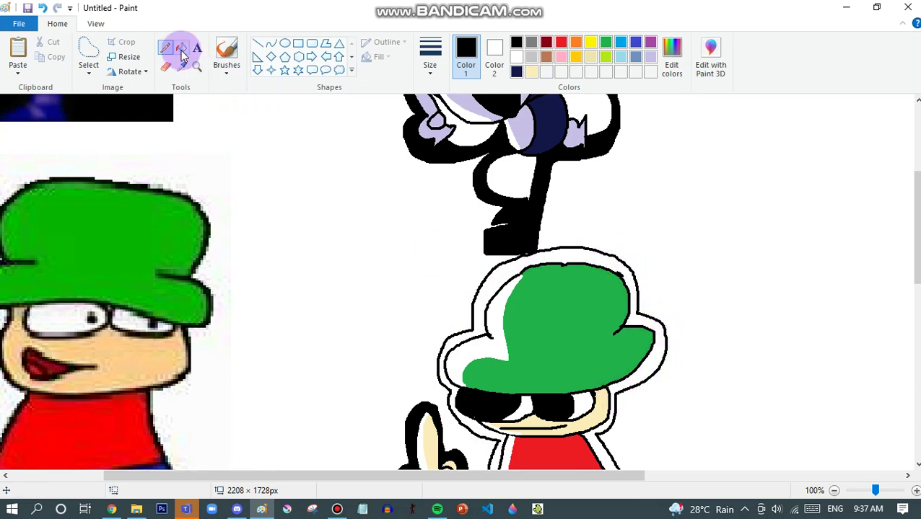
pyautogui.click(570, 255)
pyautogui.scroll(-3, 580, 254)
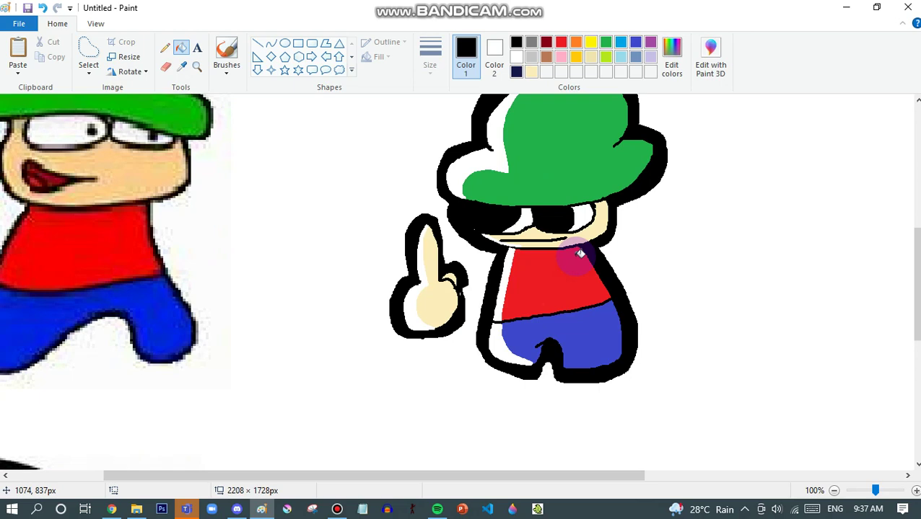
# Draw a round head in black beside the stick-figure reference, with a curved mouth, a slanted brow line and short eye marks
pyautogui.scroll(-2, 433, 389)
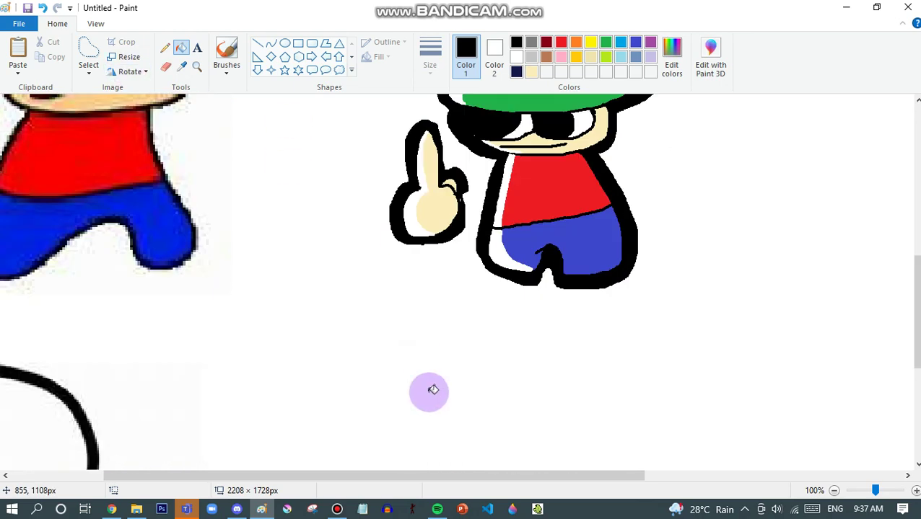
pyautogui.moveTo(433, 475); pyautogui.dragTo(238, 431)
pyautogui.scroll(-5, 138, 267)
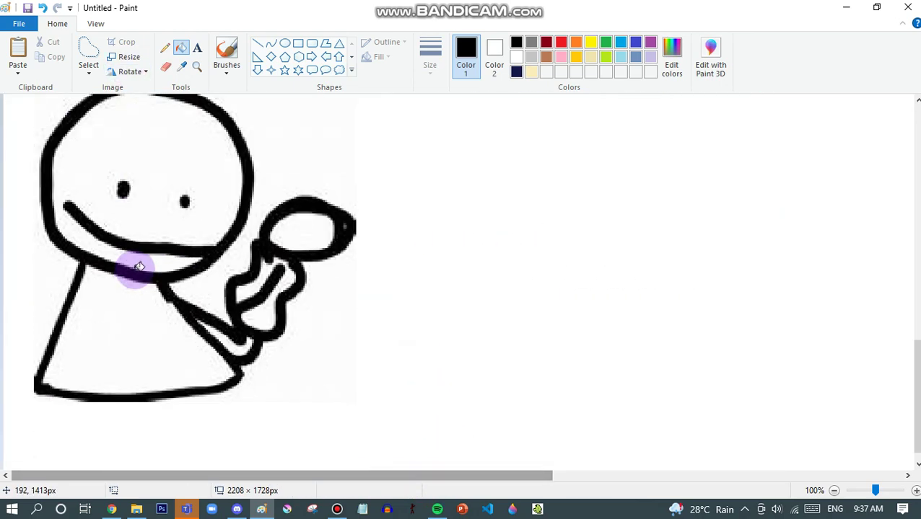
pyautogui.click(165, 48)
pyautogui.moveTo(395, 470); pyautogui.dragTo(572, 465)
pyautogui.scroll(3, 444, 323)
pyautogui.scroll(-2, 441, 314)
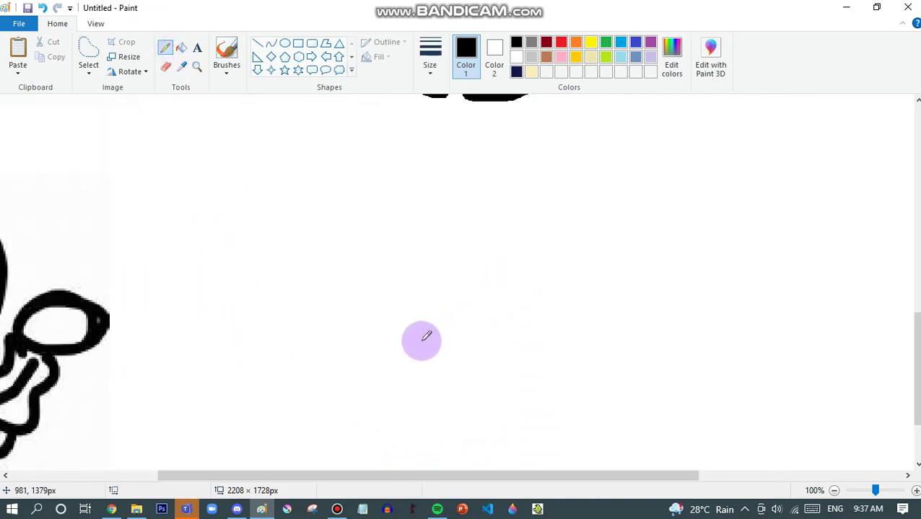
pyautogui.moveTo(422, 341)
pyautogui.mouseDown()
pyautogui.moveTo(363, 298)
pyautogui.moveTo(361, 247)
pyautogui.moveTo(427, 172)
pyautogui.moveTo(478, 158)
pyautogui.moveTo(531, 177)
pyautogui.moveTo(557, 203)
pyautogui.moveTo(568, 259)
pyautogui.moveTo(551, 298)
pyautogui.moveTo(430, 337)
pyautogui.mouseUp()
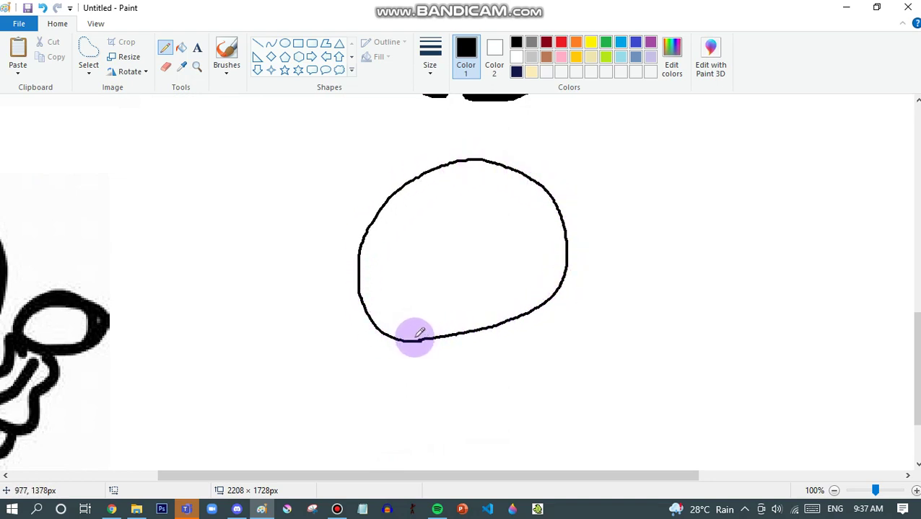
pyautogui.moveTo(378, 321)
pyautogui.mouseDown()
pyautogui.moveTo(495, 303)
pyautogui.moveTo(505, 278)
pyautogui.mouseUp()
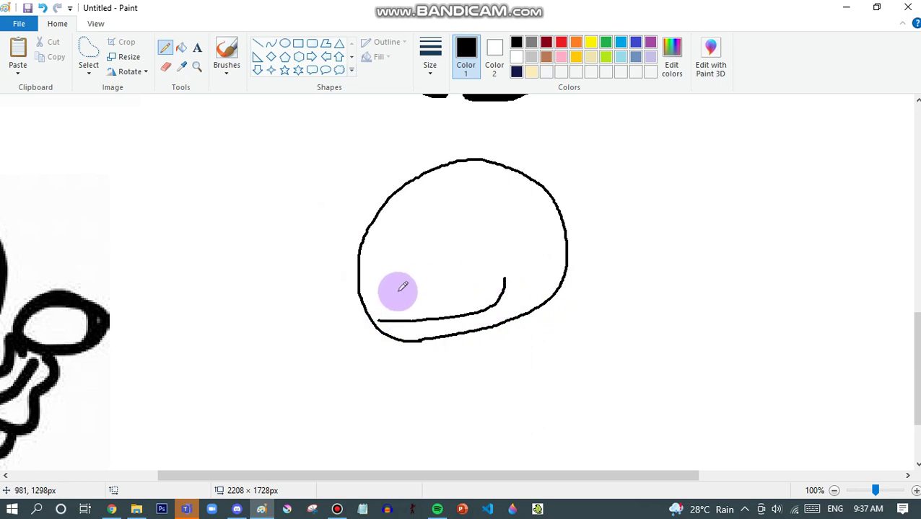
pyautogui.moveTo(358, 289)
pyautogui.mouseDown()
pyautogui.moveTo(492, 226)
pyautogui.moveTo(389, 302)
pyautogui.mouseUp()
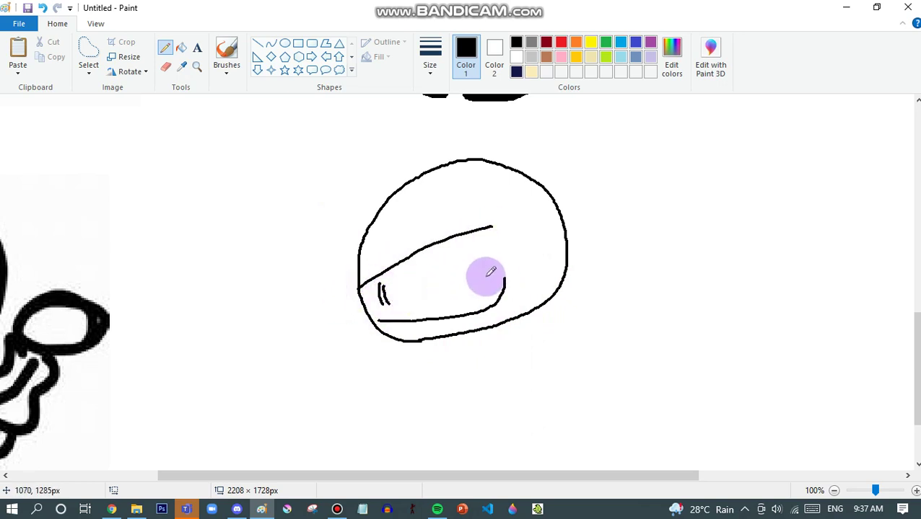
# Draw a flared body under the new head, undoing the first version and redrawing it farther right
pyautogui.scroll(-3, 490, 272)
pyautogui.moveTo(513, 228)
pyautogui.mouseDown()
pyautogui.moveTo(539, 351)
pyautogui.moveTo(435, 382)
pyautogui.moveTo(385, 375)
pyautogui.moveTo(408, 349)
pyautogui.moveTo(414, 303)
pyautogui.moveTo(407, 252)
pyautogui.mouseUp()
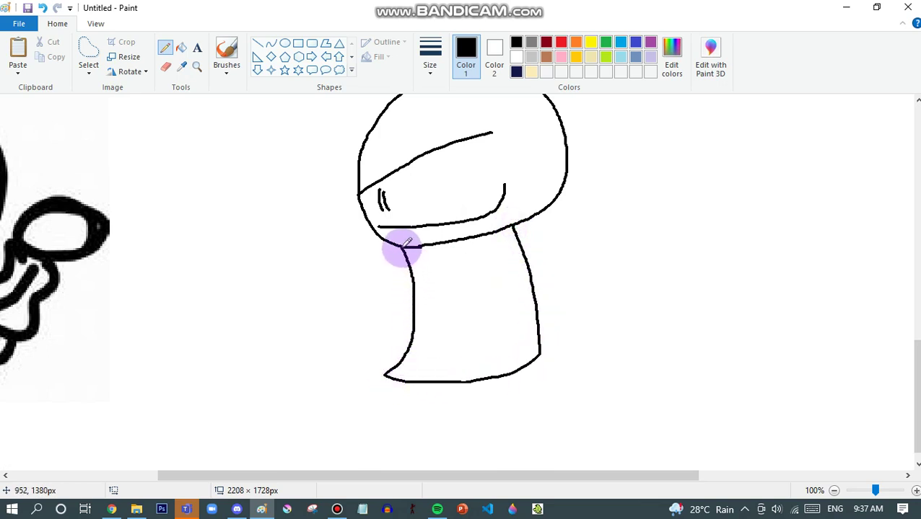
pyautogui.click(43, 9)
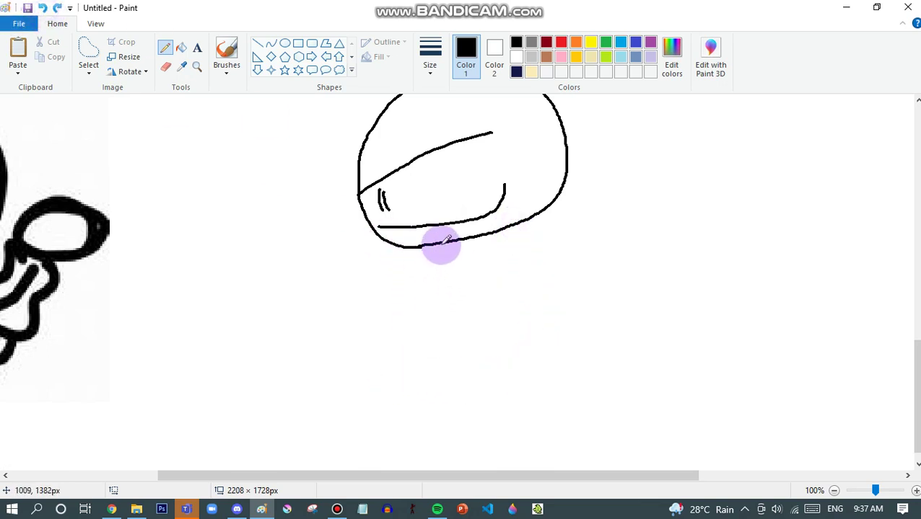
pyautogui.moveTo(440, 245)
pyautogui.mouseDown()
pyautogui.moveTo(432, 332)
pyautogui.moveTo(418, 357)
pyautogui.moveTo(443, 373)
pyautogui.moveTo(495, 373)
pyautogui.moveTo(554, 347)
pyautogui.moveTo(547, 282)
pyautogui.moveTo(523, 233)
pyautogui.mouseUp()
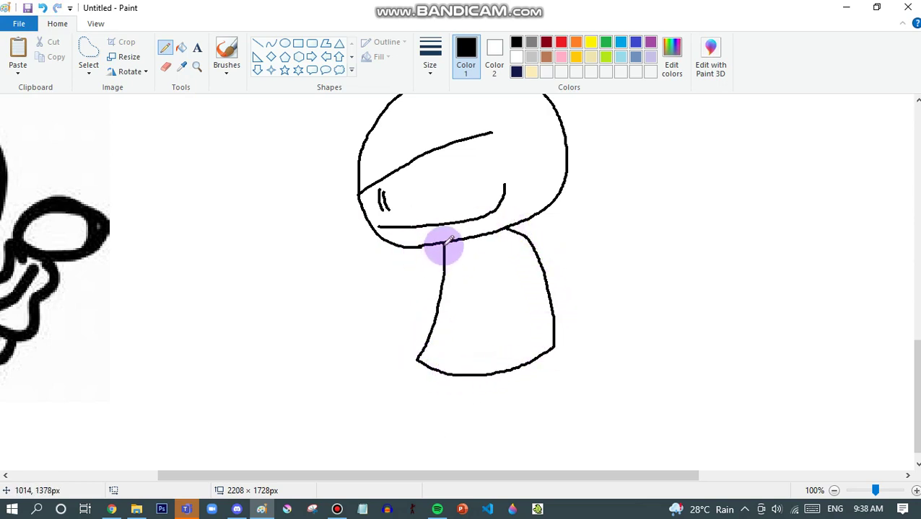
# Try to draw two curved arm lines reaching out from the left side of the body
pyautogui.moveTo(441, 247)
pyautogui.mouseDown()
pyautogui.moveTo(427, 273)
pyautogui.moveTo(377, 270)
pyautogui.mouseUp()
pyautogui.moveTo(431, 324)
pyautogui.mouseDown()
pyautogui.moveTo(415, 334)
pyautogui.moveTo(370, 330)
pyautogui.mouseUp()
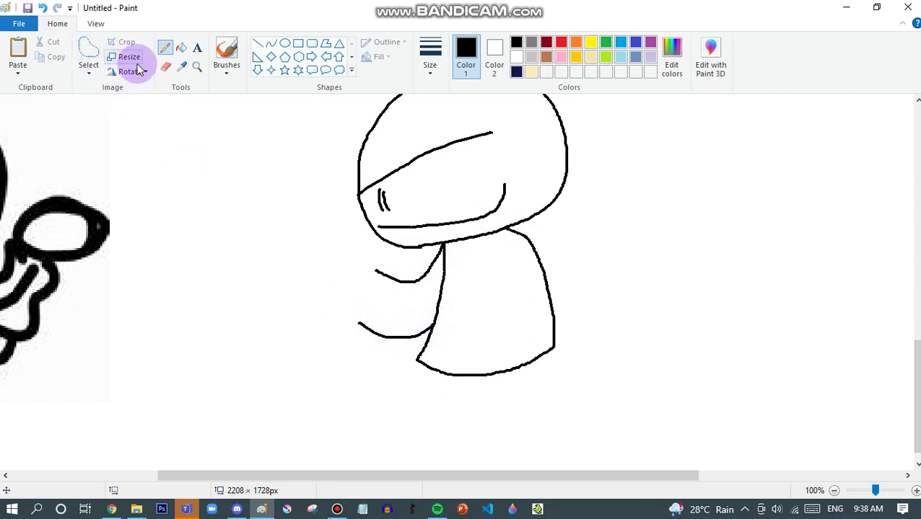
pyautogui.click(179, 64)
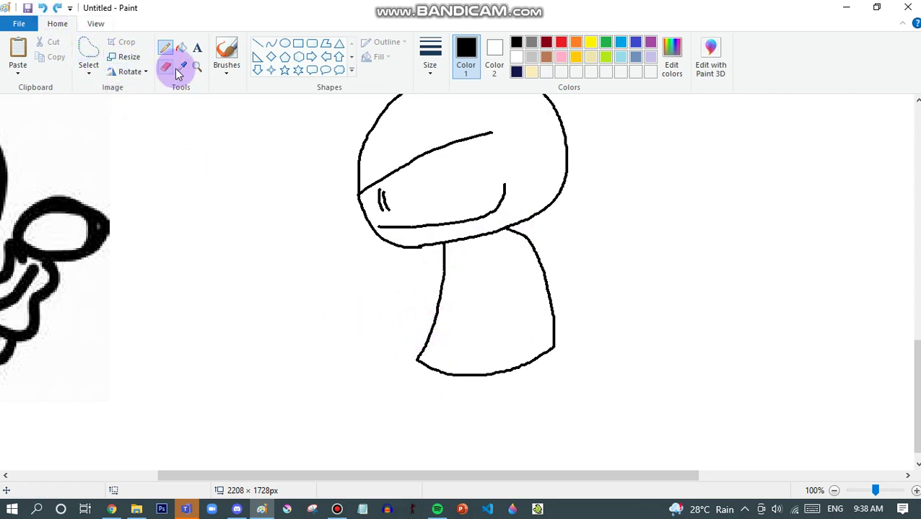
pyautogui.click(277, 220)
pyautogui.click(196, 65)
pyautogui.click(171, 59)
pyautogui.click(165, 49)
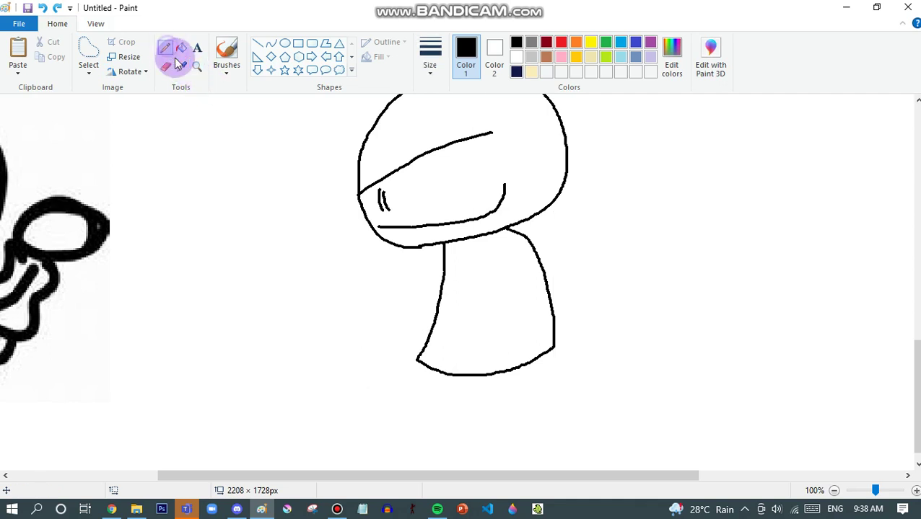
# Try to draw a small curved hand shape in black beside the left side of the body
pyautogui.moveTo(339, 326)
pyautogui.mouseDown()
pyautogui.moveTo(349, 290)
pyautogui.moveTo(369, 283)
pyautogui.moveTo(381, 304)
pyautogui.moveTo(357, 325)
pyautogui.mouseUp()
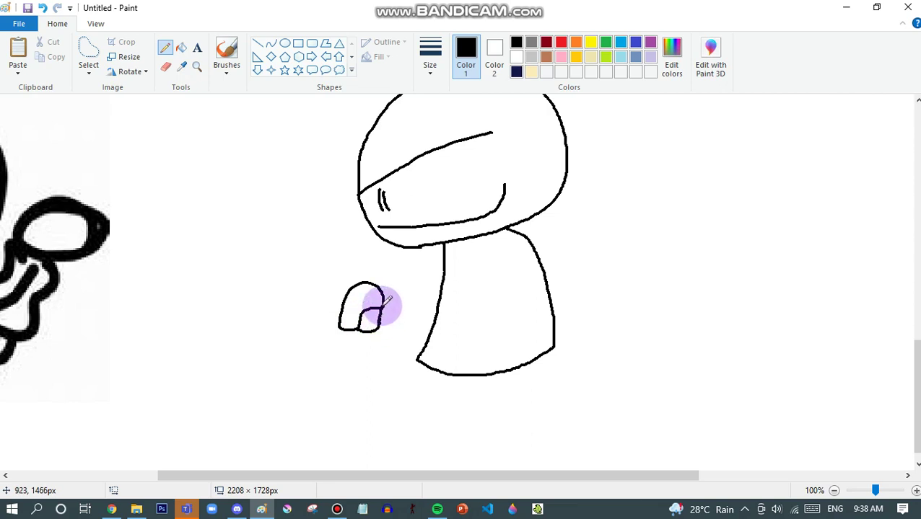
pyautogui.click(196, 65)
pyautogui.click(333, 285)
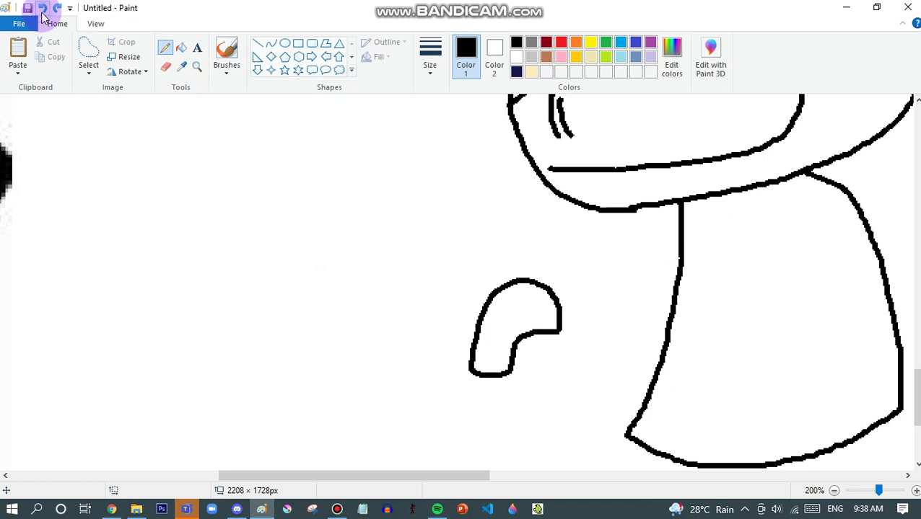
pyautogui.click(42, 12)
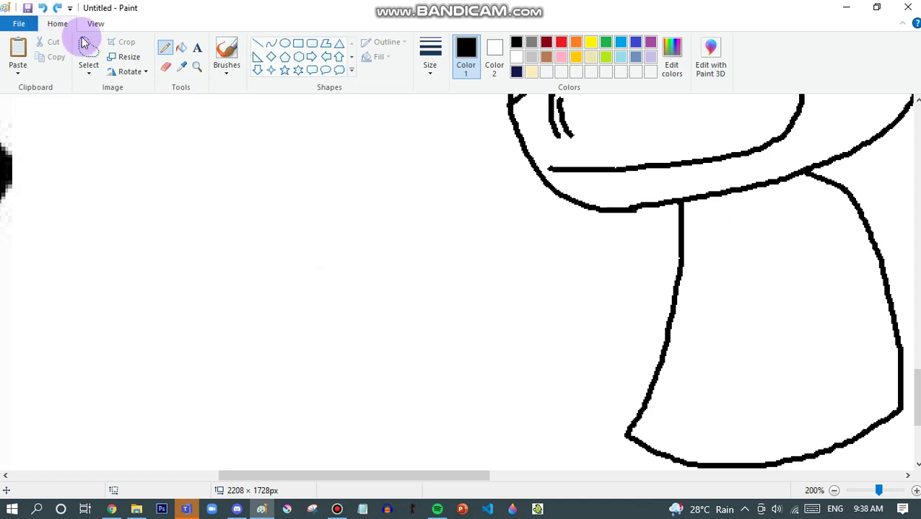
# Draw a rounded hand with an inner curve left of the body, and join it to the head with two short curved lines
pyautogui.click(171, 54)
pyautogui.moveTo(550, 387)
pyautogui.mouseDown()
pyautogui.moveTo(610, 322)
pyautogui.moveTo(620, 291)
pyautogui.moveTo(585, 256)
pyautogui.moveTo(554, 245)
pyautogui.moveTo(519, 254)
pyautogui.moveTo(520, 281)
pyautogui.moveTo(540, 302)
pyautogui.moveTo(533, 327)
pyautogui.moveTo(506, 357)
pyautogui.moveTo(529, 389)
pyautogui.moveTo(552, 389)
pyautogui.moveTo(508, 374)
pyautogui.moveTo(480, 323)
pyautogui.moveTo(482, 299)
pyautogui.moveTo(504, 267)
pyautogui.moveTo(539, 291)
pyautogui.mouseUp()
pyautogui.scroll(2, 539, 267)
pyautogui.scroll(-1, 544, 366)
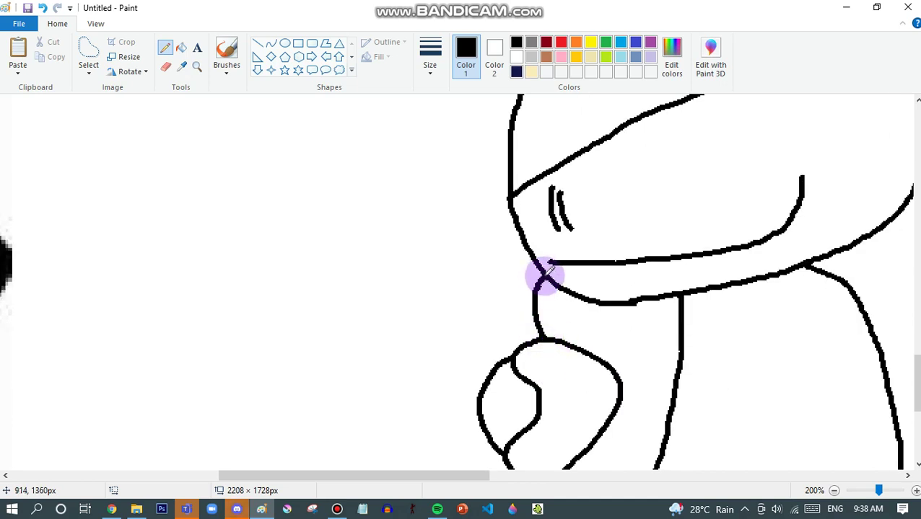
pyautogui.moveTo(618, 382)
pyautogui.mouseDown()
pyautogui.moveTo(641, 379)
pyautogui.moveTo(662, 345)
pyautogui.moveTo(667, 296)
pyautogui.mouseUp()
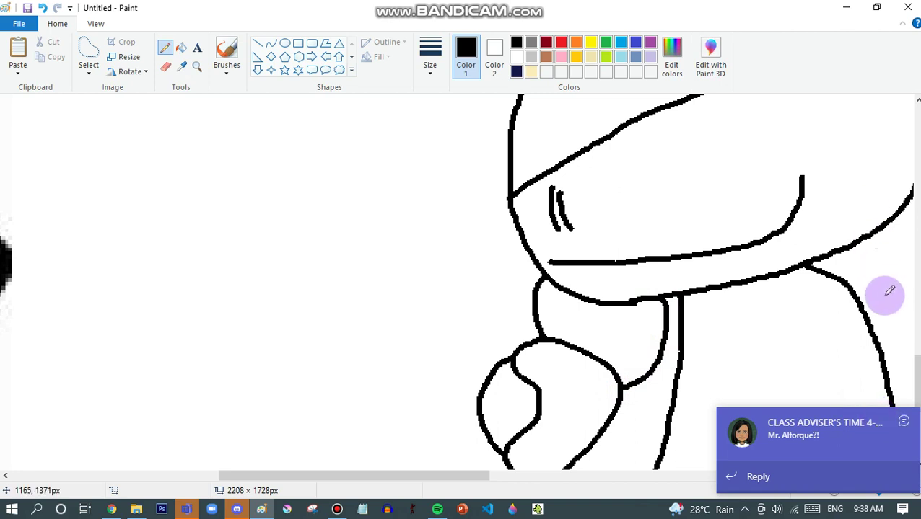
pyautogui.click(904, 424)
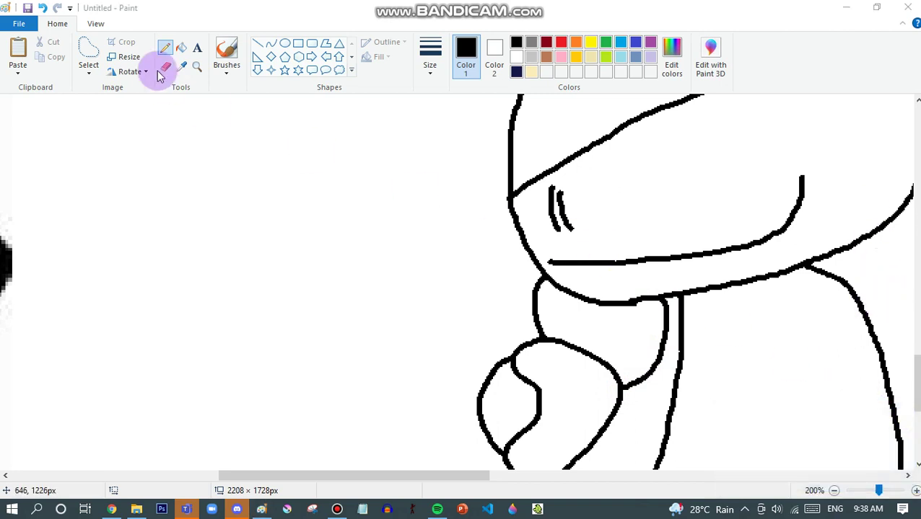
# Draw a black outer contour around the new figure's head, hand and body and fill the band black
pyautogui.click(95, 24)
pyautogui.click(48, 51)
pyautogui.click(57, 23)
pyautogui.scroll(2, 307, 242)
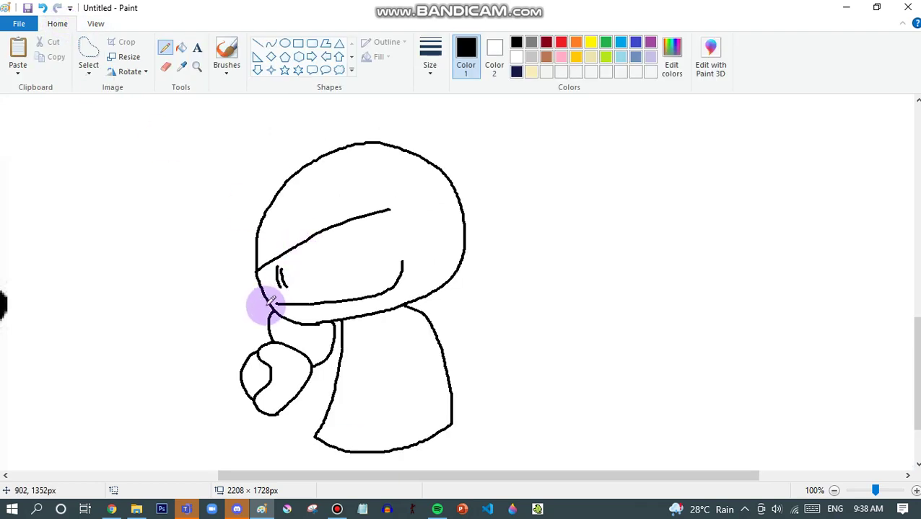
pyautogui.moveTo(258, 296)
pyautogui.mouseDown()
pyautogui.moveTo(254, 214)
pyautogui.moveTo(268, 185)
pyautogui.moveTo(315, 147)
pyautogui.moveTo(377, 130)
pyautogui.moveTo(405, 134)
pyautogui.moveTo(465, 170)
pyautogui.moveTo(479, 249)
pyautogui.moveTo(469, 286)
pyautogui.moveTo(439, 306)
pyautogui.moveTo(462, 424)
pyautogui.moveTo(438, 451)
pyautogui.moveTo(387, 466)
pyautogui.moveTo(318, 465)
pyautogui.moveTo(296, 440)
pyautogui.moveTo(320, 394)
pyautogui.moveTo(321, 372)
pyautogui.moveTo(288, 420)
pyautogui.moveTo(257, 424)
pyautogui.moveTo(231, 390)
pyautogui.moveTo(235, 345)
pyautogui.mouseUp()
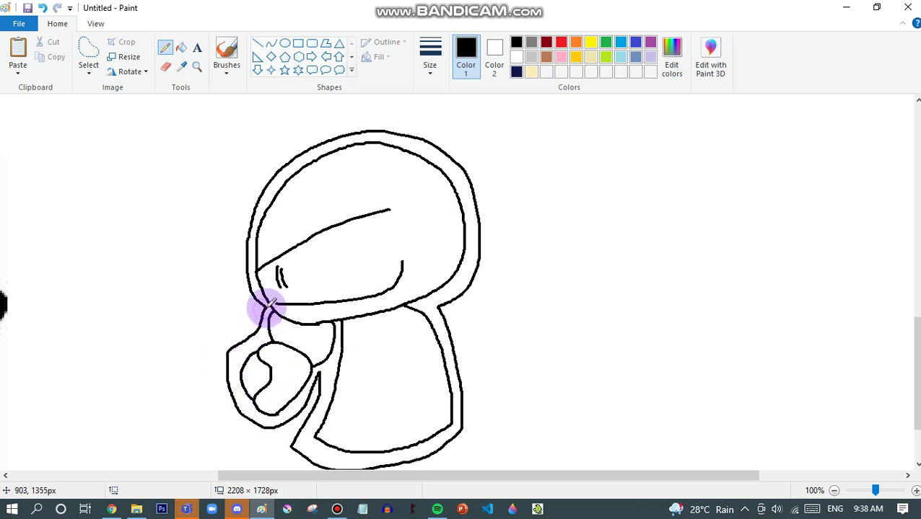
pyautogui.click(176, 46)
pyautogui.click(343, 137)
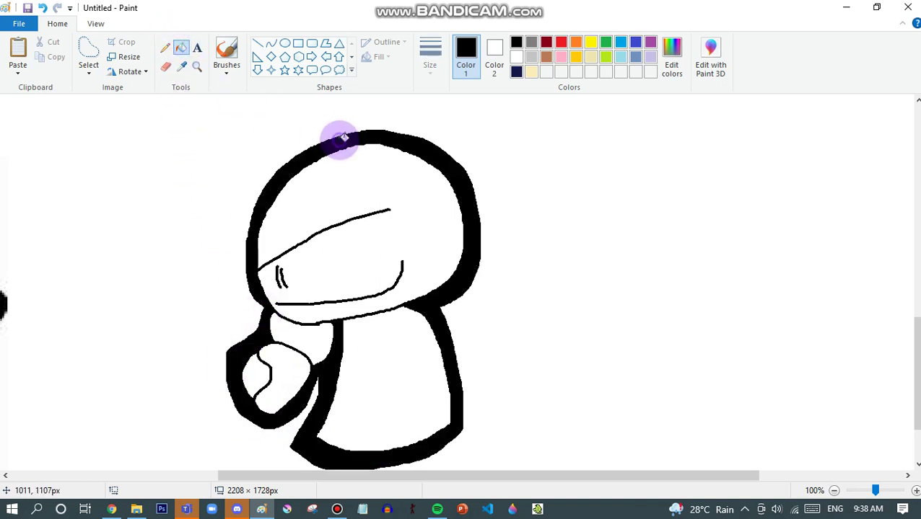
# View both character drawings together with their reference pictures on the canvas
pyautogui.click(95, 23)
pyautogui.click(45, 54)
pyautogui.click(45, 54)
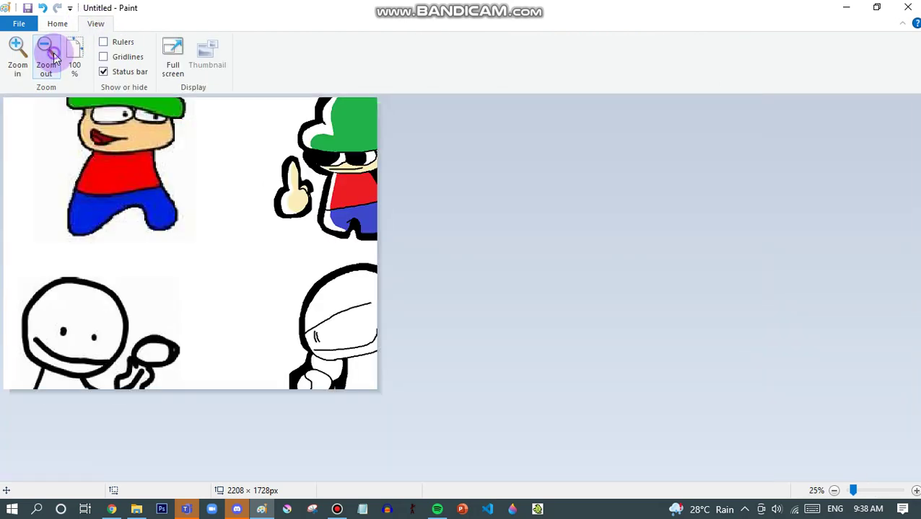